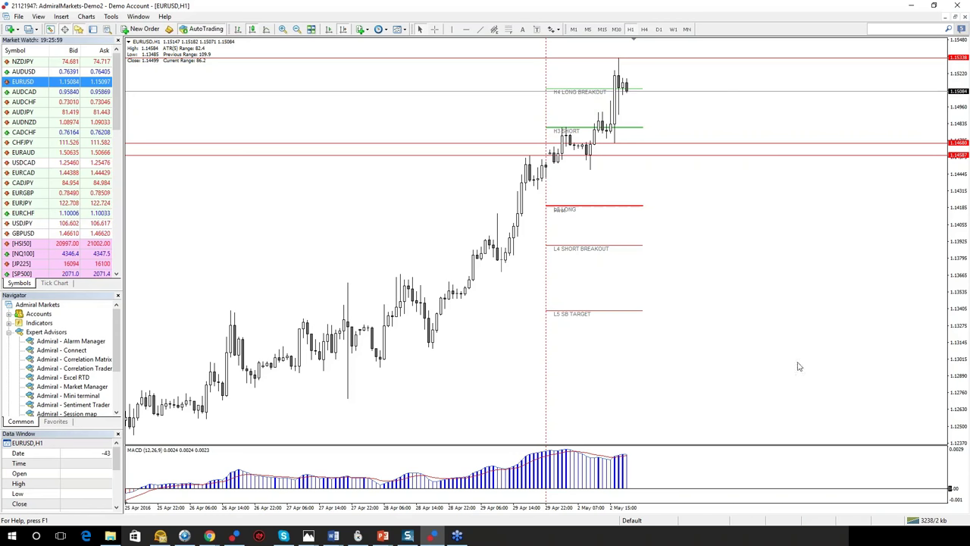
Examine the EURUSD chart on the H4 and weekly timeframes, checking the resistance levels with the crosshair.
{"action": "left_click", "coordinate": [644, 29]}
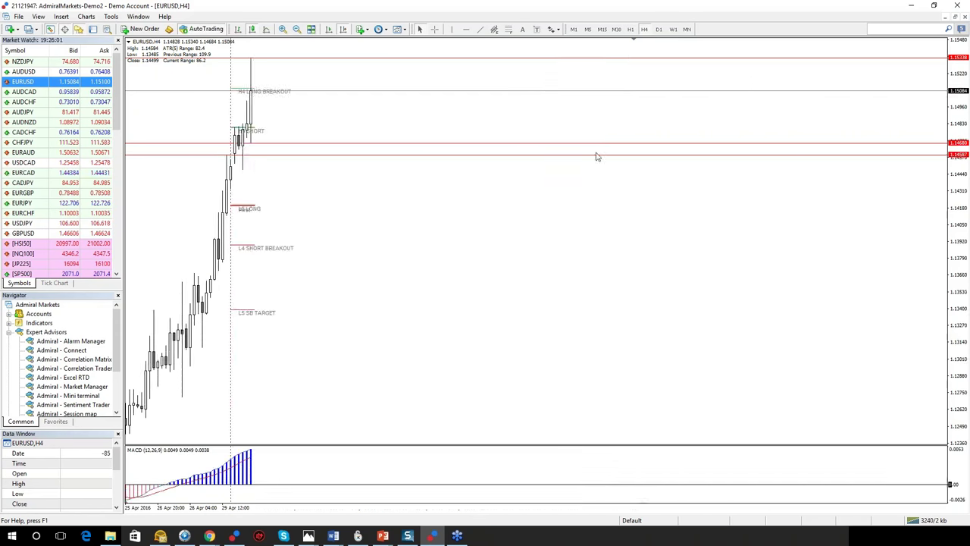
{"action": "left_click", "coordinate": [673, 29]}
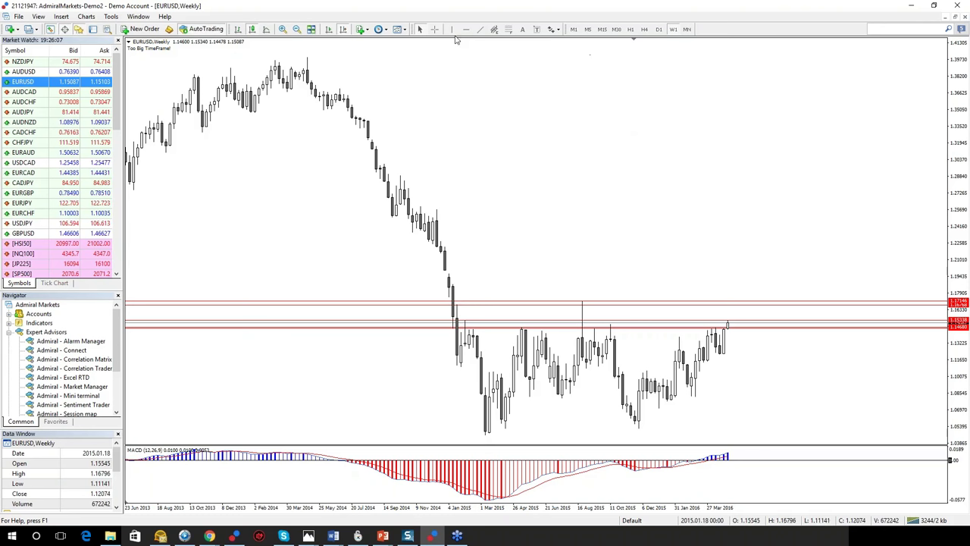
{"action": "left_click", "coordinate": [433, 29]}
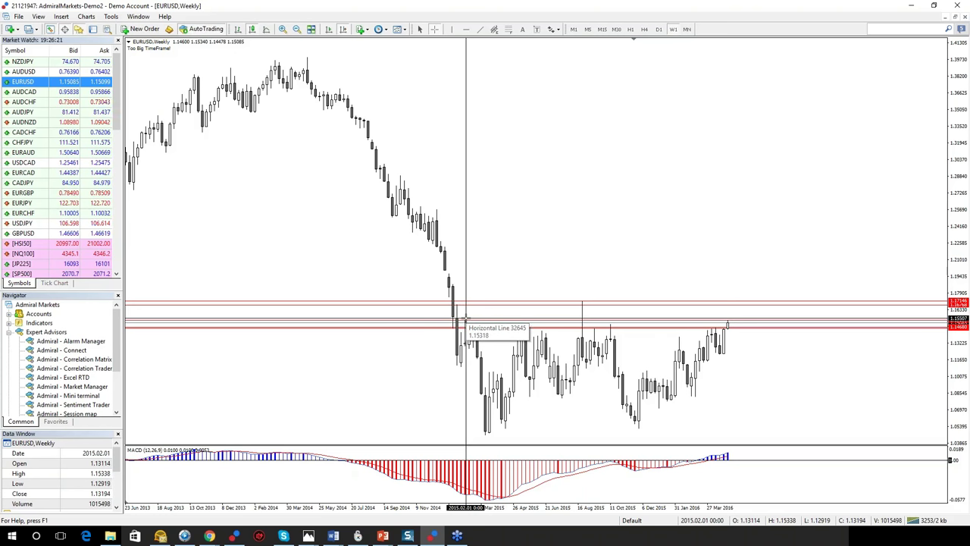
{"action": "key", "text": "Escape"}
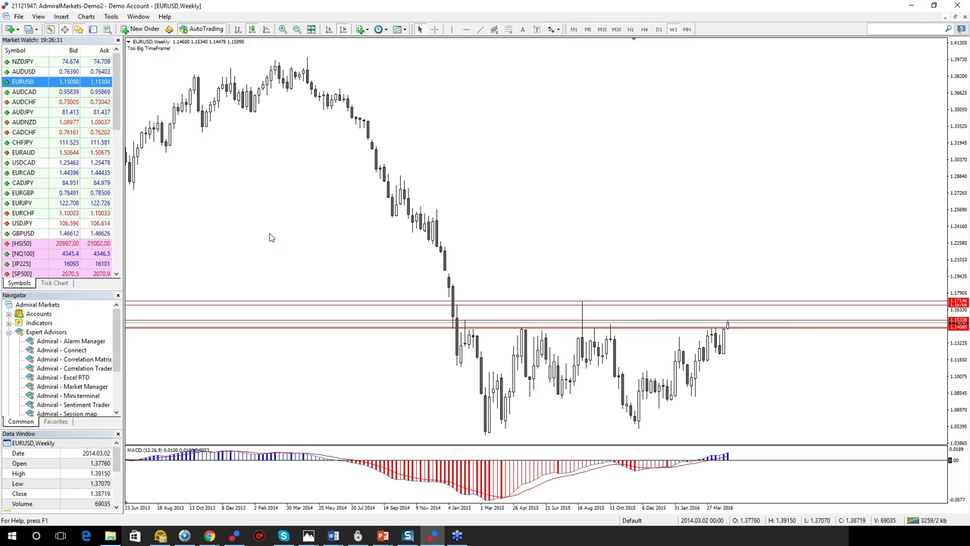
Switch to the PowerPoint slide show, review the EURUSD market plan and advance to the GBP/USD plan slide.
{"action": "left_click", "coordinate": [383, 535]}
{"action": "left_click", "coordinate": [382, 493]}
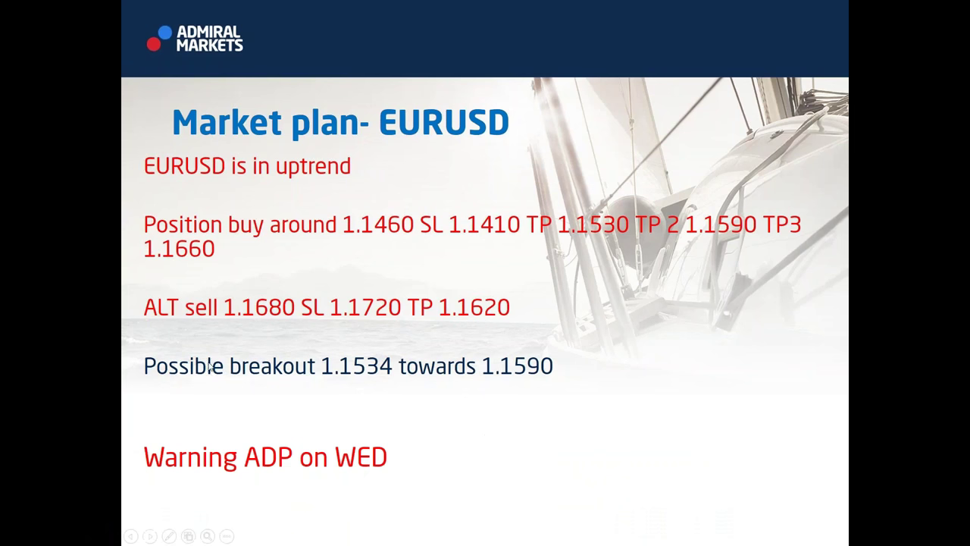
{"action": "left_click", "coordinate": [484, 159]}
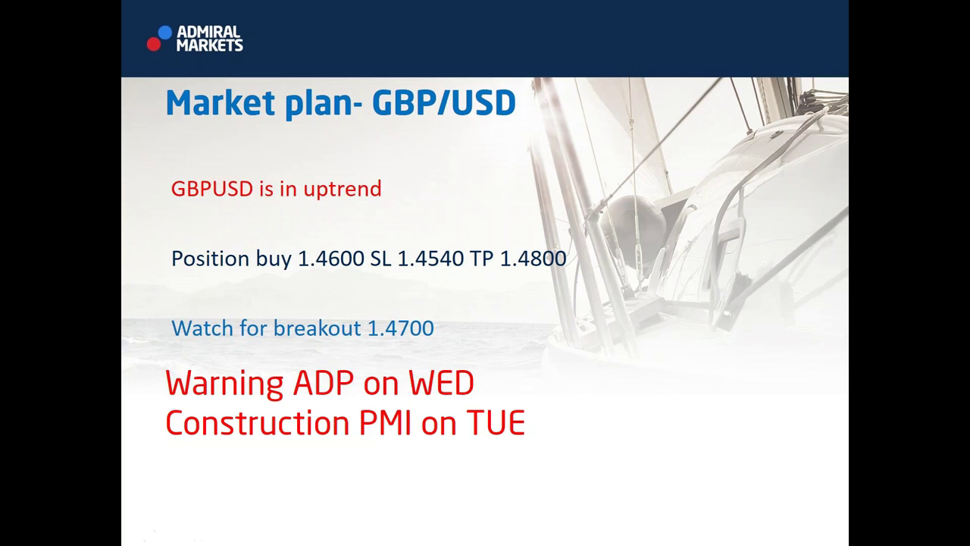
Return to MetaTrader, load GBPUSD into the open chart and set its timeframe to H1.
{"action": "key", "text": "alt+Tab"}
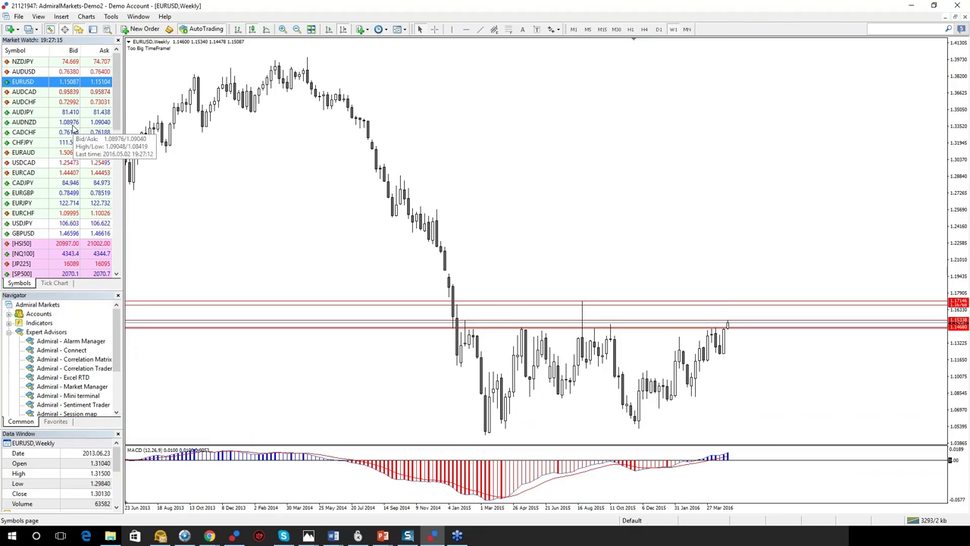
{"action": "left_click_drag", "start_coordinate": [74, 235], "coordinate": [455, 189]}
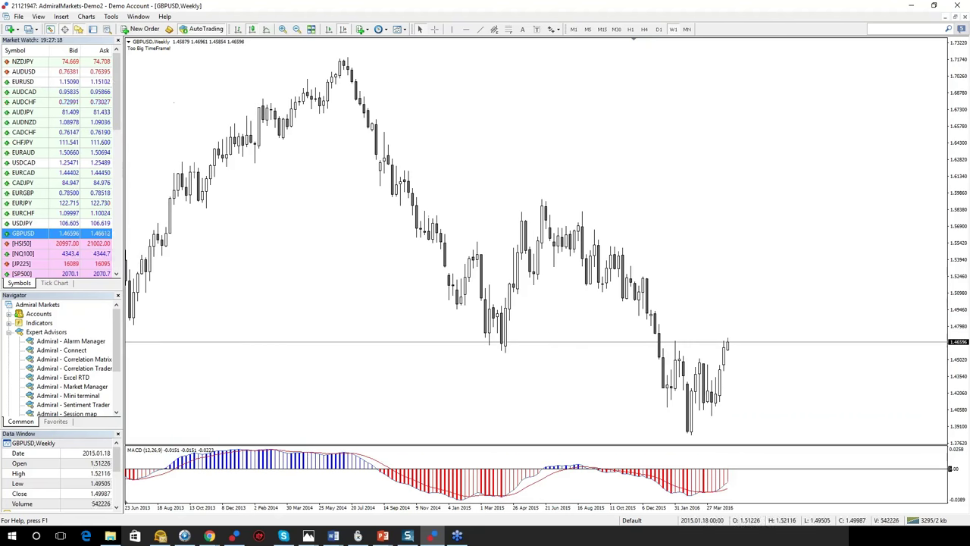
{"action": "left_click", "coordinate": [630, 29]}
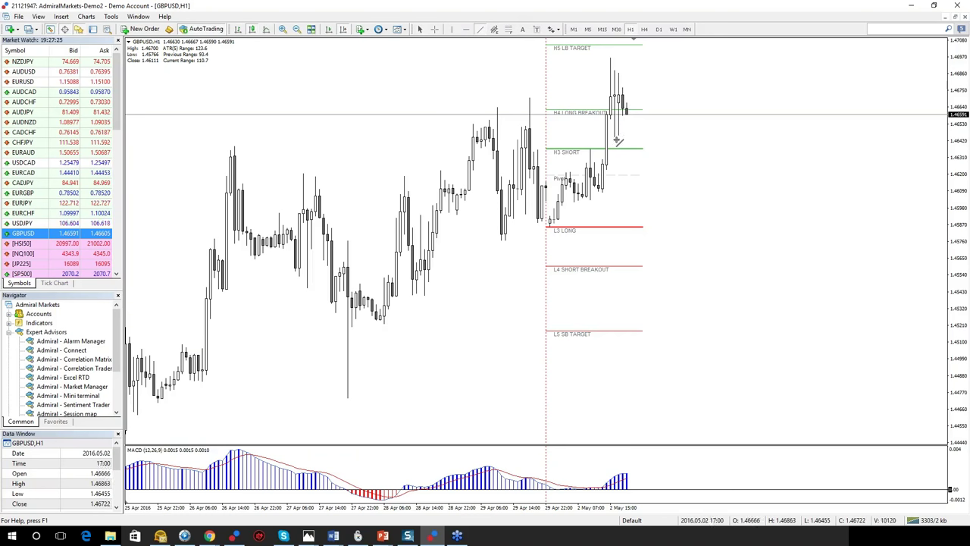
Draw a rising trend line from the 2 May pullback low and a falling trend line from that day's high on the GBPUSD chart.
{"action": "mouse_move", "coordinate": [617, 142]}
{"action": "left_mouse_down"}
{"action": "mouse_move", "coordinate": [627, 135]}
{"action": "mouse_move", "coordinate": [617, 135]}
{"action": "left_mouse_up"}
{"action": "left_click", "coordinate": [479, 28]}
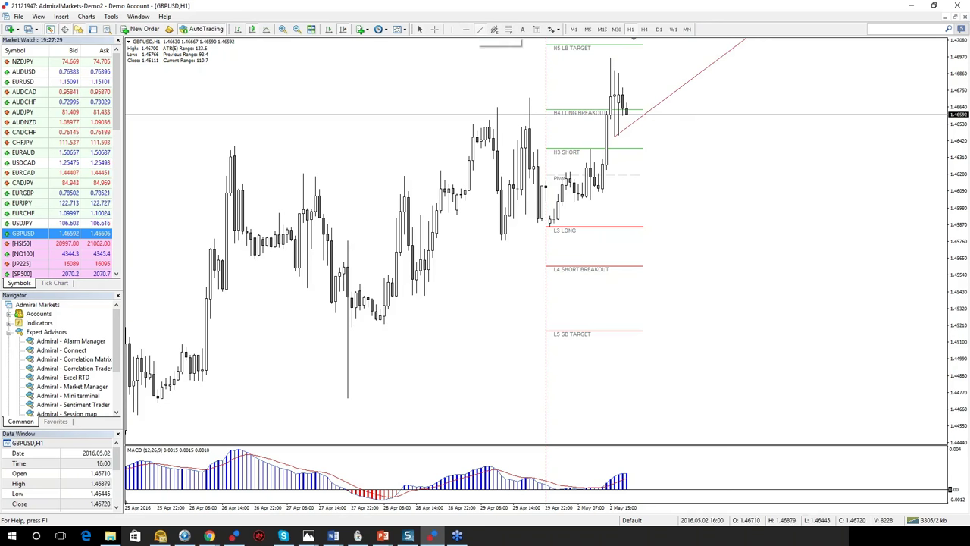
{"action": "left_click_drag", "start_coordinate": [611, 59], "coordinate": [640, 115]}
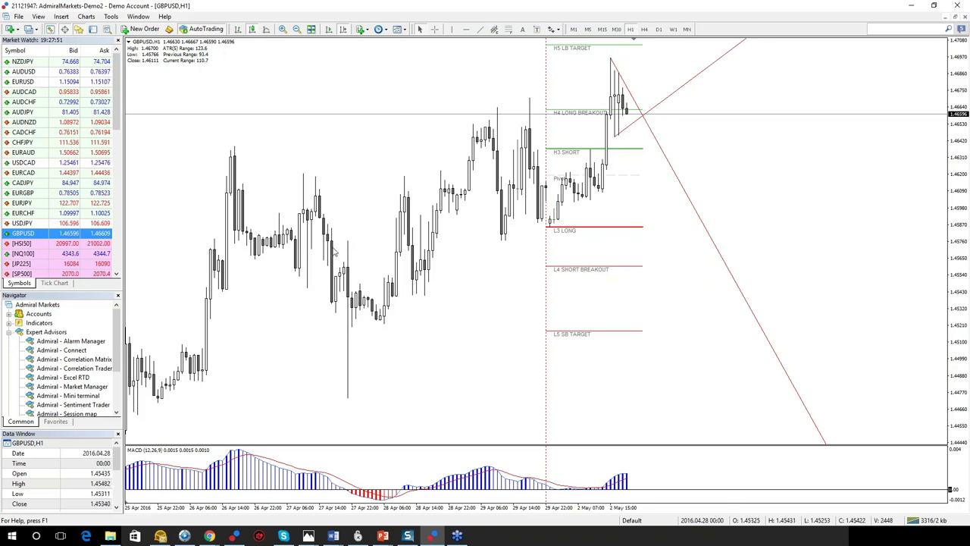
Show the GBP/USD plan slide in PowerPoint and read the FXStreet article "GBPUSD is targeting 1.4805" in Chrome, enlarging its chart.
{"action": "left_click", "coordinate": [382, 536]}
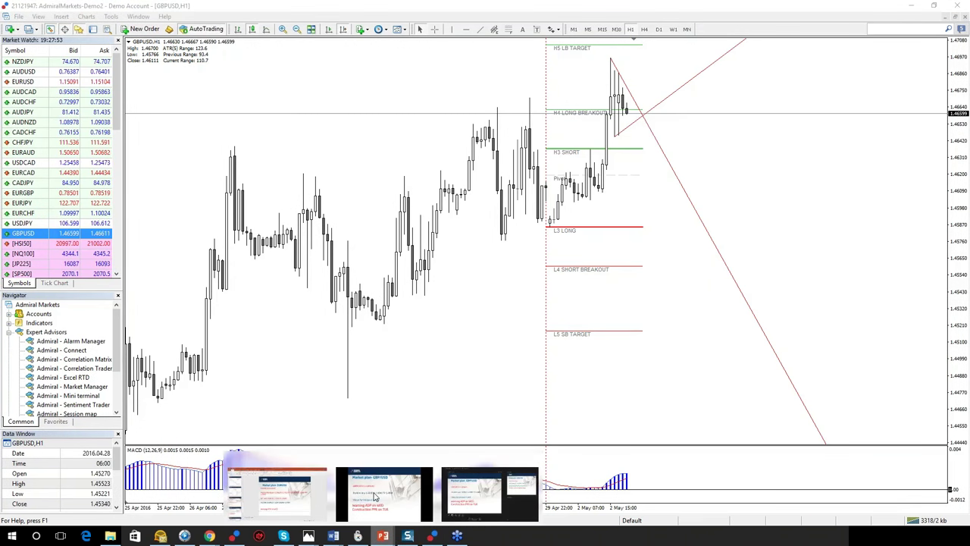
{"action": "left_click", "coordinate": [379, 494]}
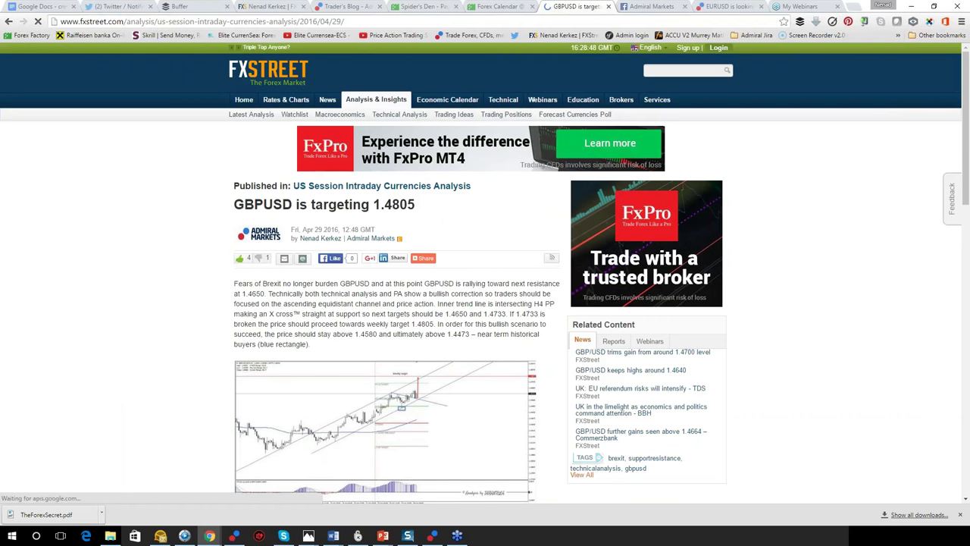
{"action": "left_click", "coordinate": [401, 416]}
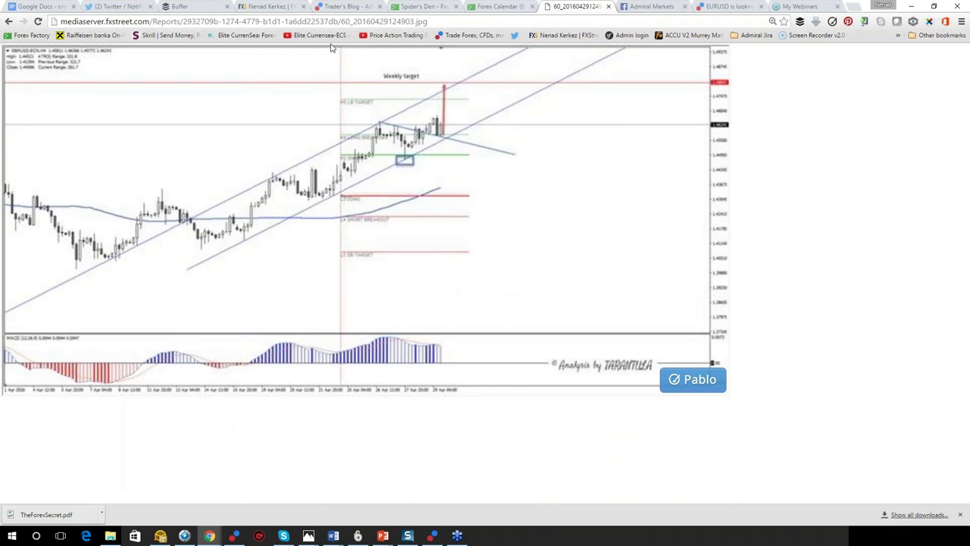
{"action": "left_click", "coordinate": [9, 21]}
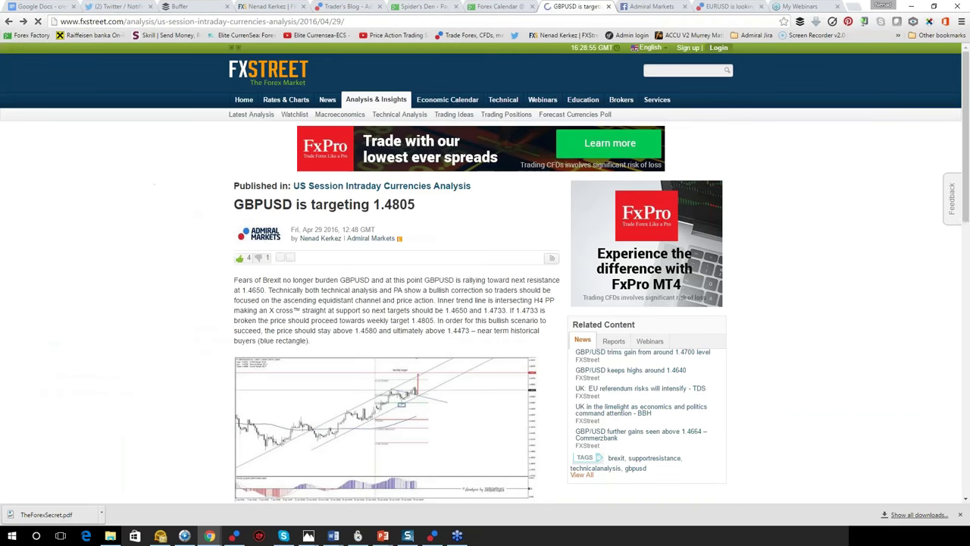
{"action": "left_click_drag", "start_coordinate": [385, 285], "coordinate": [557, 315]}
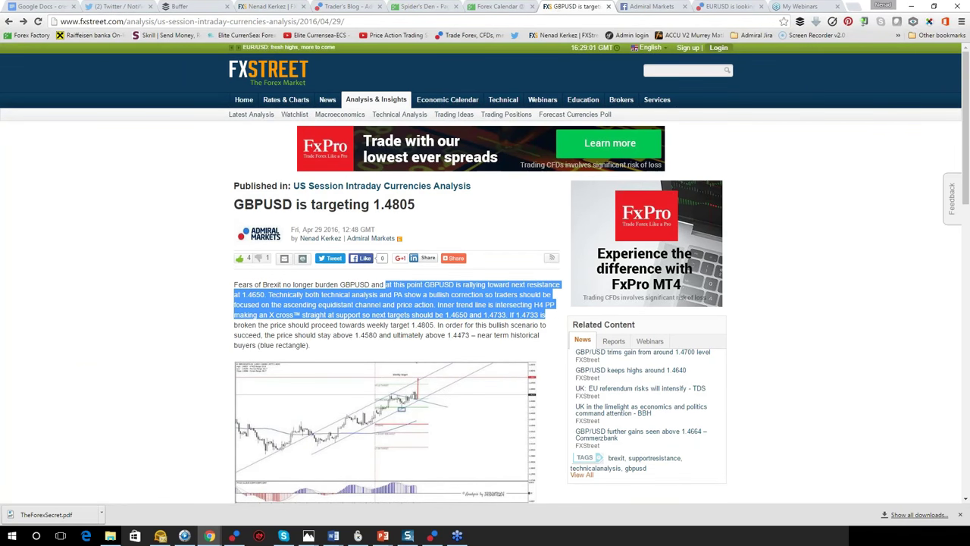
{"action": "left_click", "coordinate": [444, 343]}
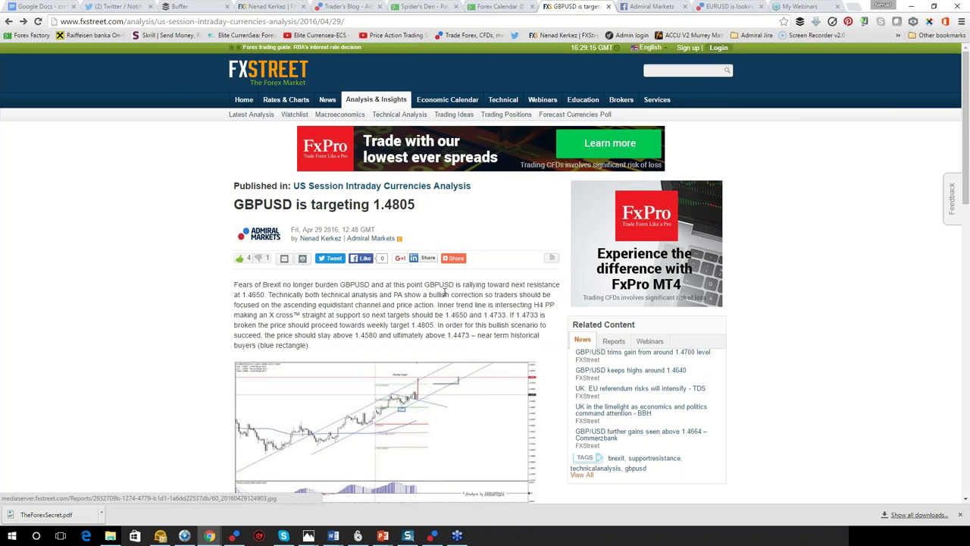
{"action": "left_click", "coordinate": [379, 389]}
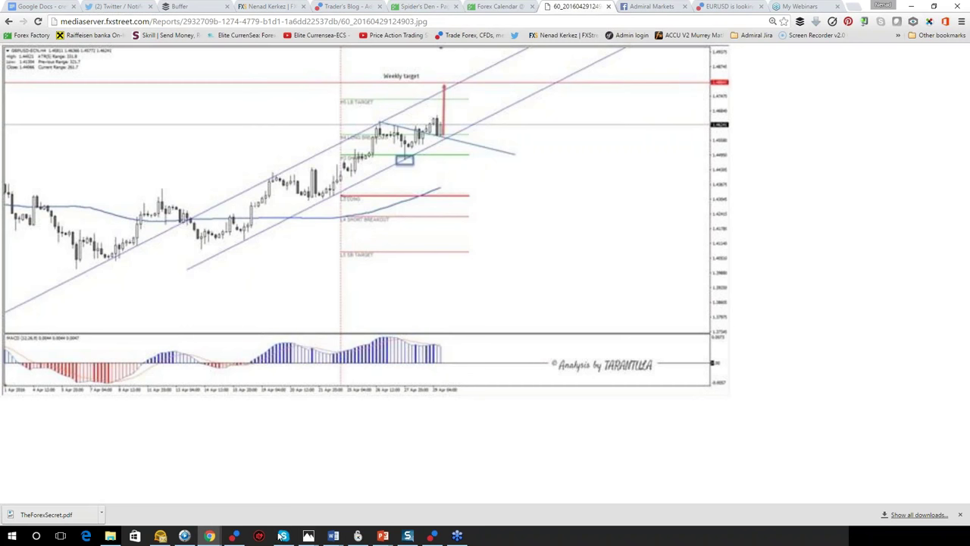
Mark 1.45925 with a horizontal line on MetaTrader's GBPUSD H1 chart, and return to the GBP/USD plan slide in PowerPoint.
{"action": "left_click", "coordinate": [432, 536]}
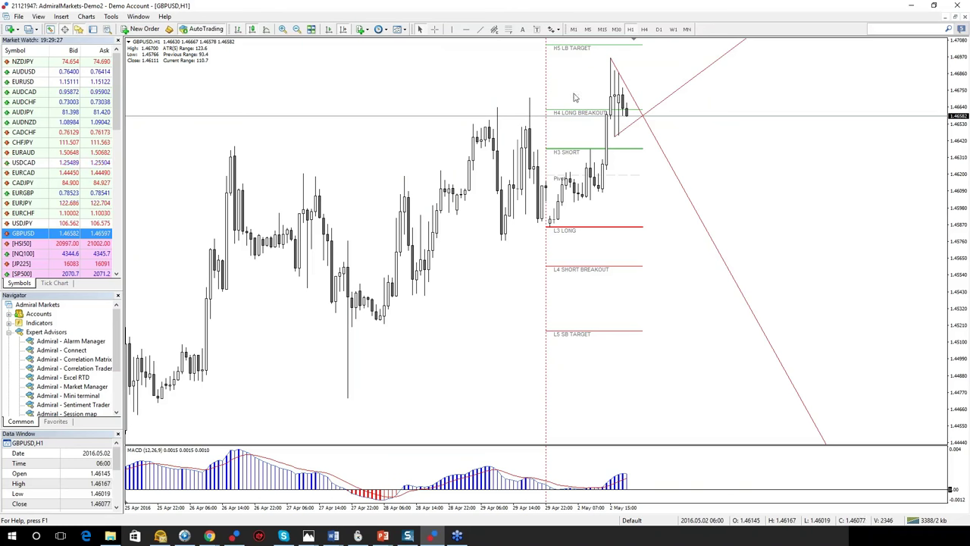
{"action": "left_click_drag", "start_coordinate": [642, 115], "coordinate": [669, 217]}
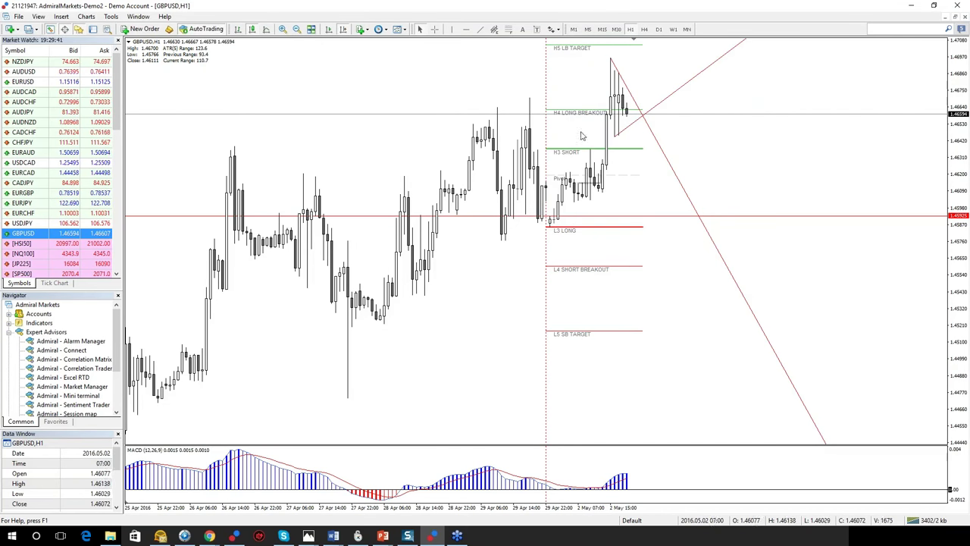
{"action": "left_click_drag", "start_coordinate": [963, 65], "coordinate": [966, 89]}
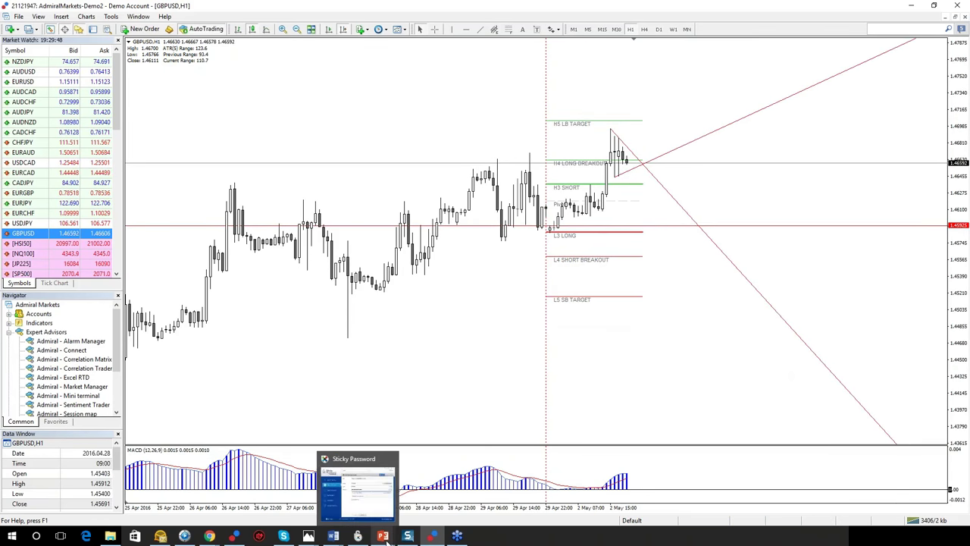
{"action": "left_click", "coordinate": [385, 496]}
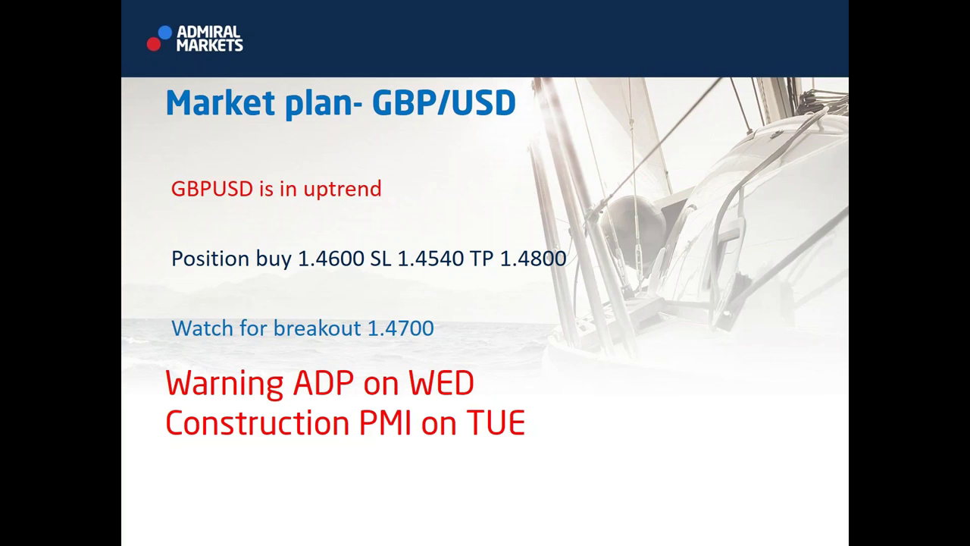
Switch to MetaTrader and set the period of the GBPUSD chart's Pivot2 indicator to W1.
{"action": "key", "text": "alt+Tab"}
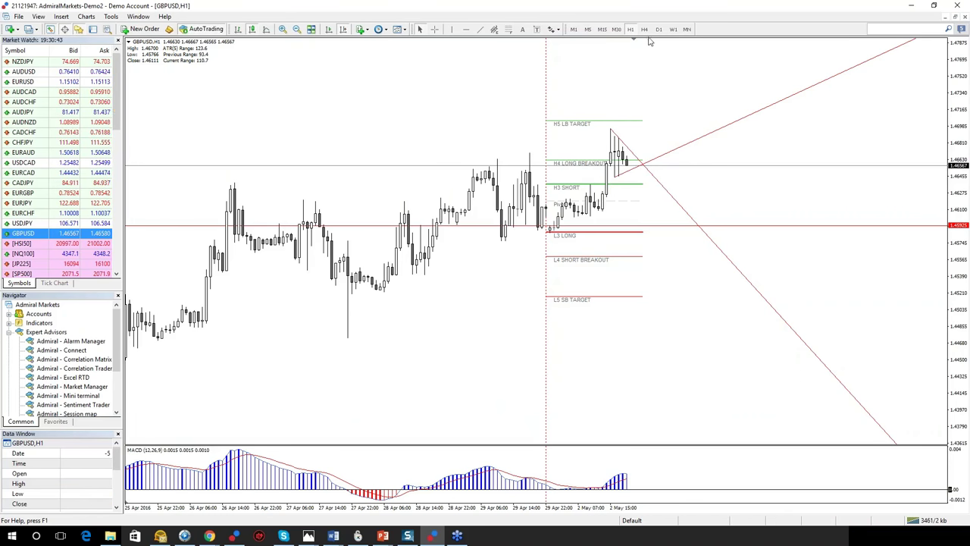
{"action": "right_click", "coordinate": [612, 81]}
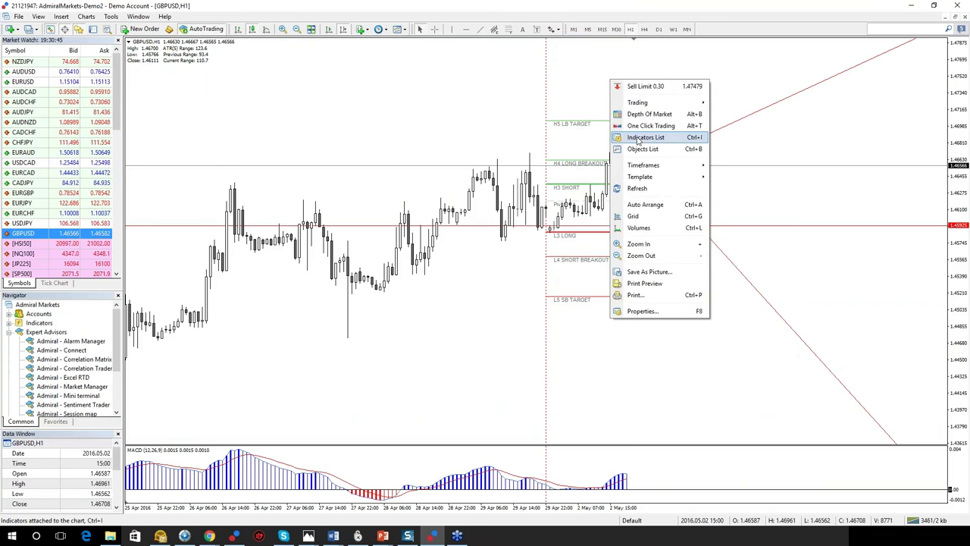
{"action": "left_click", "coordinate": [645, 137]}
{"action": "left_click", "coordinate": [167, 84]}
{"action": "double_click", "coordinate": [174, 85]}
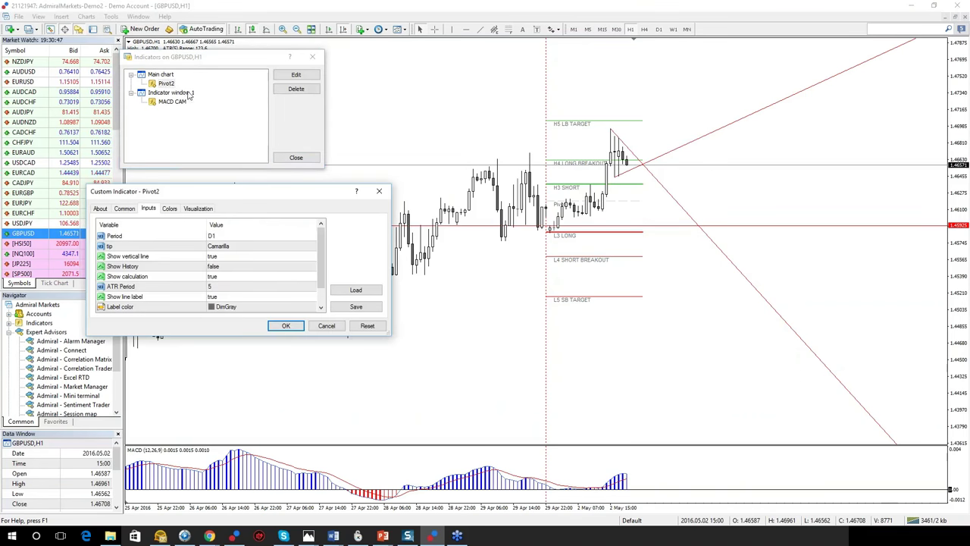
{"action": "left_click", "coordinate": [238, 236]}
{"action": "left_click", "coordinate": [235, 237]}
{"action": "left_click", "coordinate": [225, 251]}
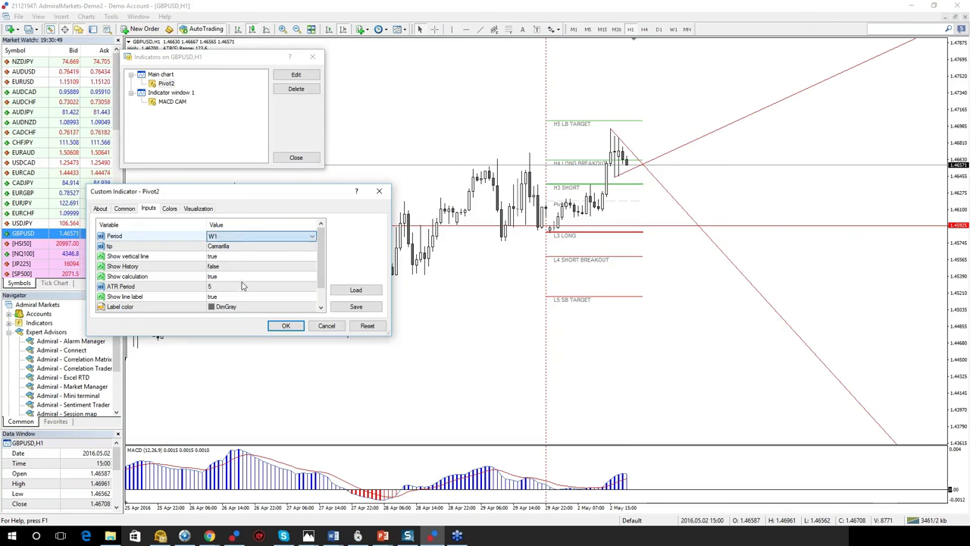
{"action": "left_click", "coordinate": [285, 325]}
{"action": "left_click", "coordinate": [295, 158]}
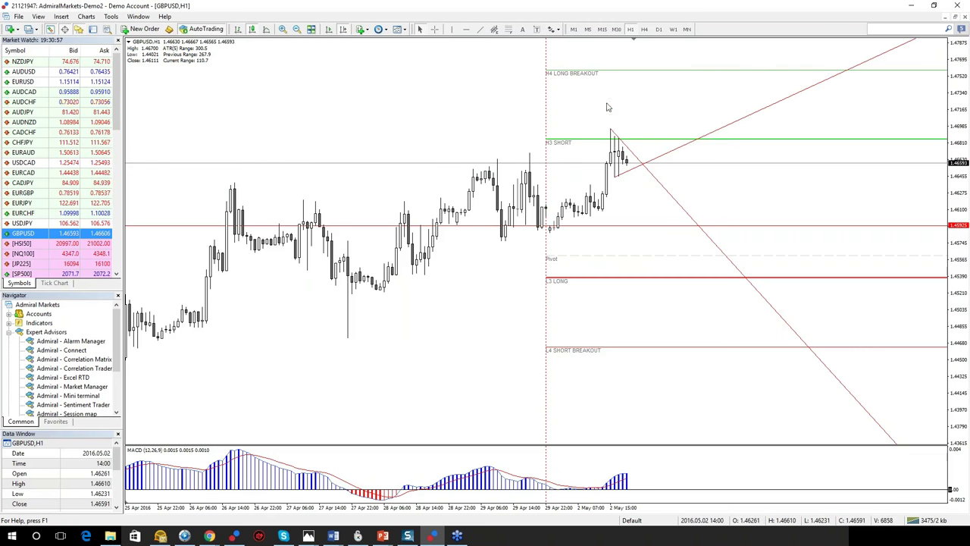
Return to the PowerPoint slide show and advance from the GBP/USD plan to the AUD/USD market plan slide.
{"action": "mouse_move", "coordinate": [382, 536]}
{"action": "left_click", "coordinate": [402, 490]}
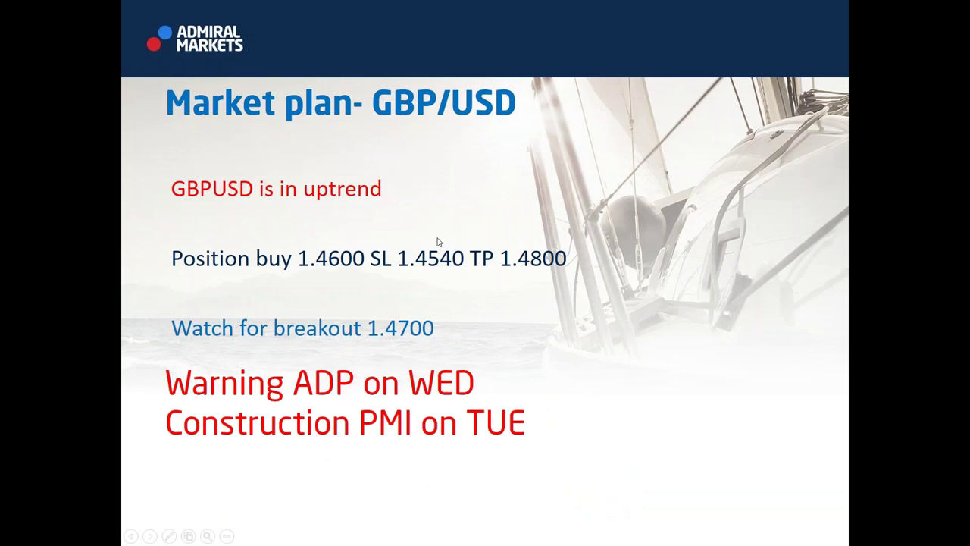
{"action": "key", "text": "Right"}
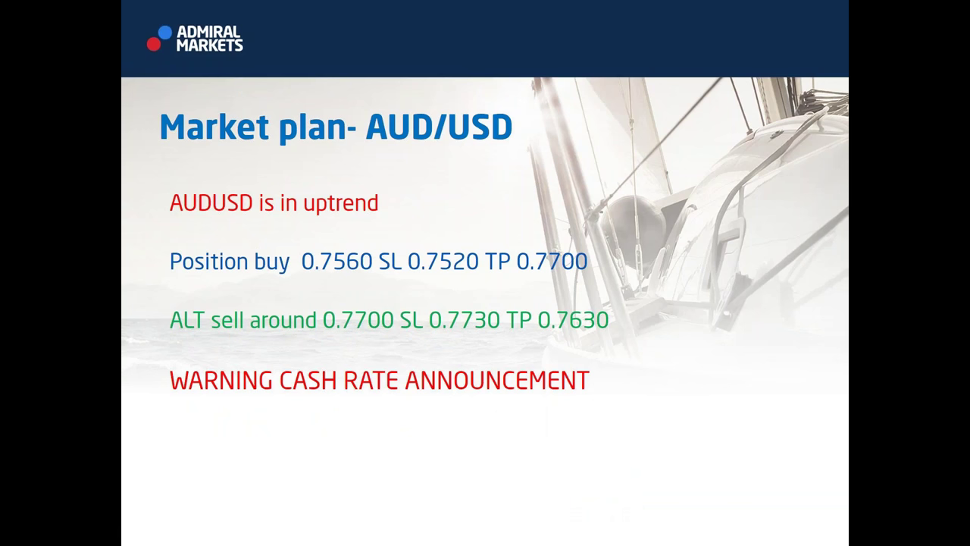
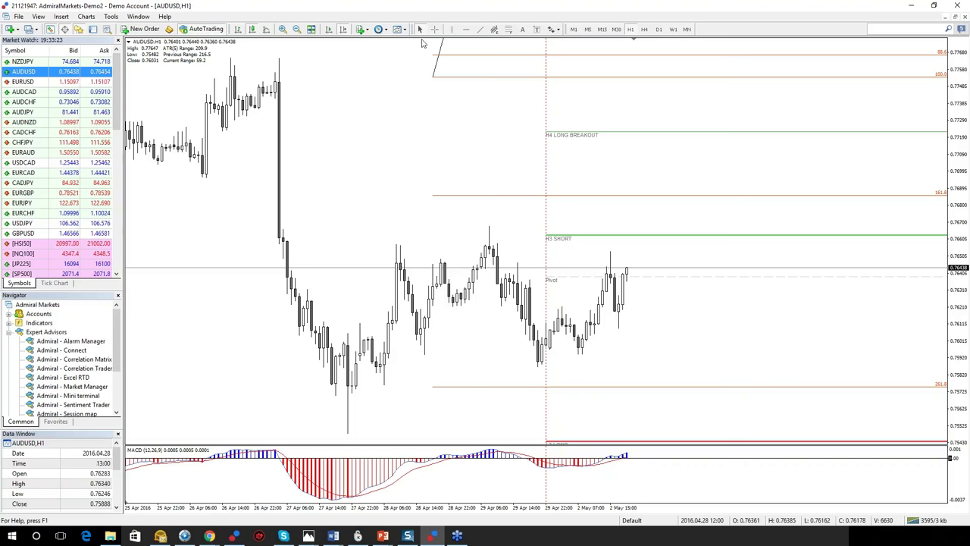
Place two horizontal support lines on the AUDUSD H1 chart, at 0.75705 and 0.75606.
{"action": "left_click", "coordinate": [465, 29]}
{"action": "left_click", "coordinate": [608, 135]}
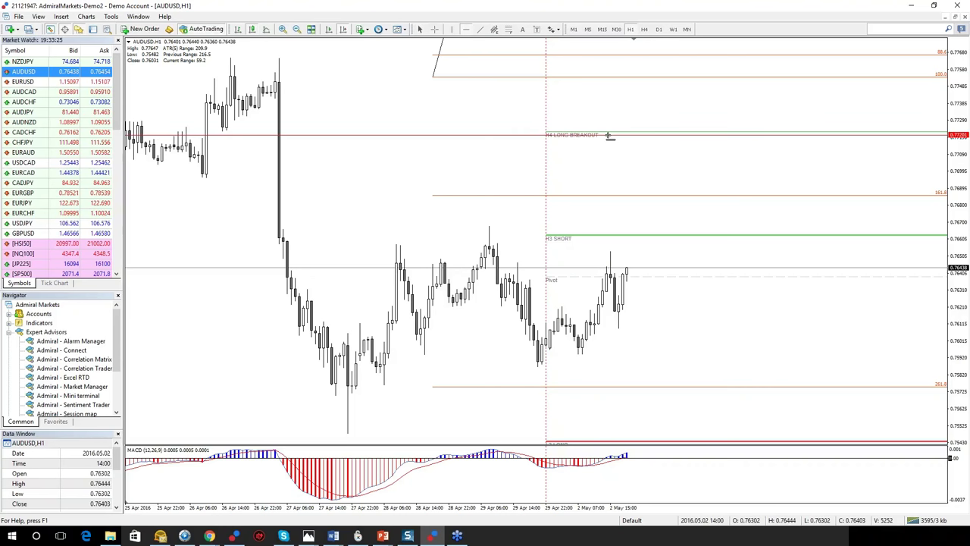
{"action": "left_click_drag", "start_coordinate": [608, 135], "coordinate": [702, 395]}
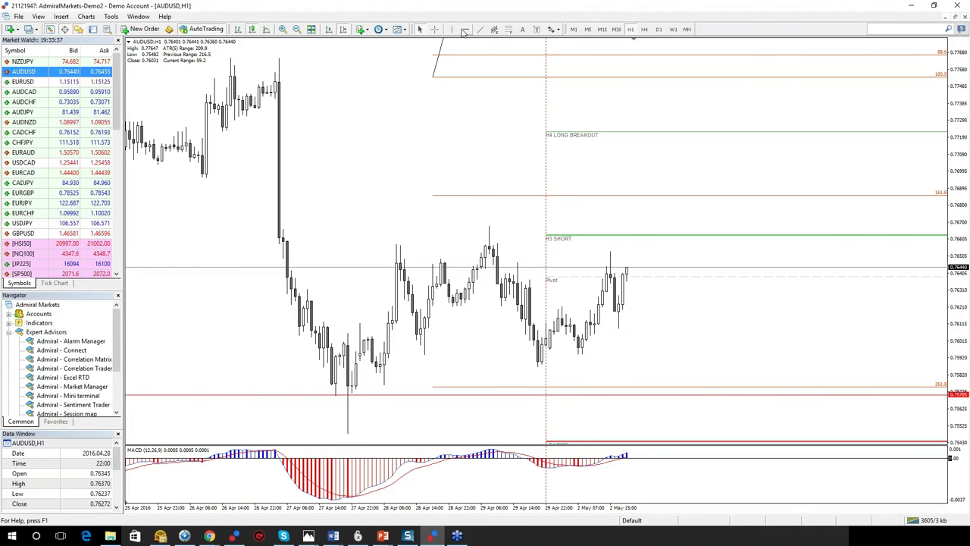
{"action": "left_click_drag", "start_coordinate": [630, 299], "coordinate": [620, 412]}
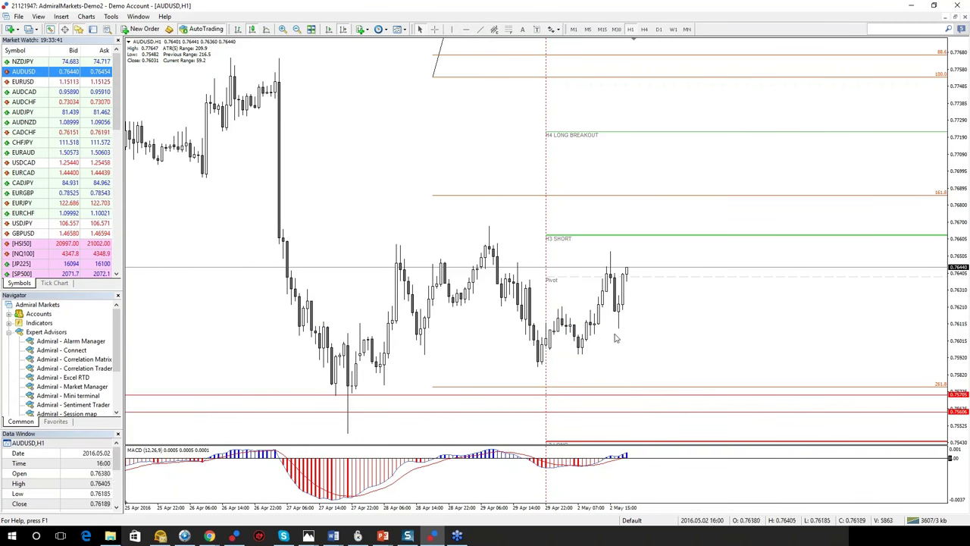
Review the earlier AUDUSD price action around the support lines, and return to the AUD/USD plan slide in PowerPoint.
{"action": "scroll", "coordinate": [706, 322], "scroll_direction": "up", "scroll_amount": 5}
{"action": "scroll", "coordinate": [706, 322], "scroll_direction": "down", "scroll_amount": 4}
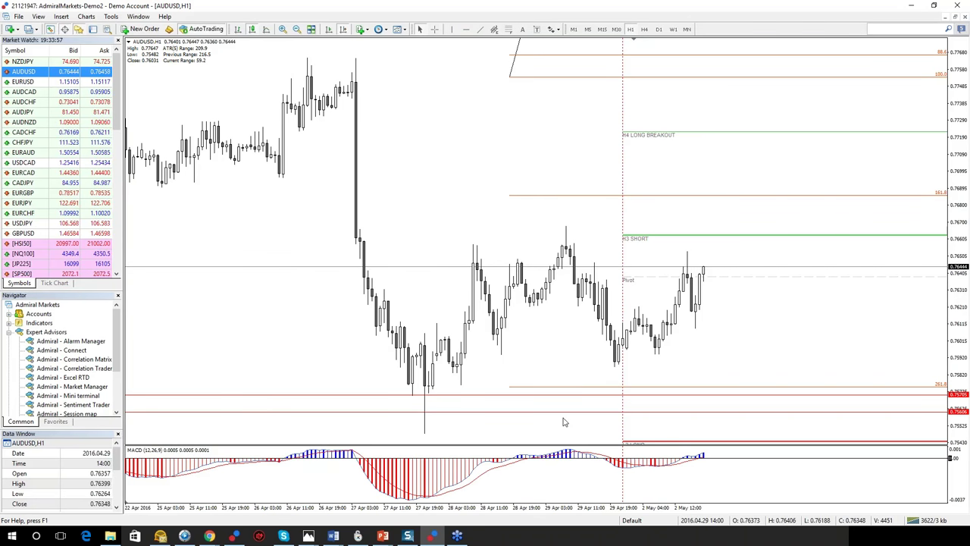
{"action": "mouse_move", "coordinate": [383, 535]}
{"action": "left_click", "coordinate": [392, 473]}
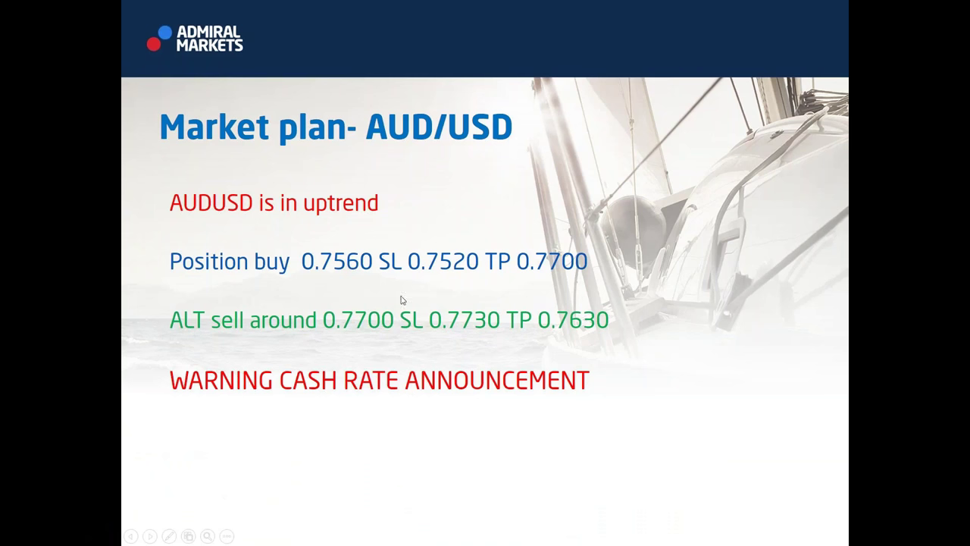
Switch to MetaTrader and place two horizontal resistance lines on the AUDUSD H1 chart, at 0.76906 and 0.76977.
{"action": "key", "text": "alt+Tab"}
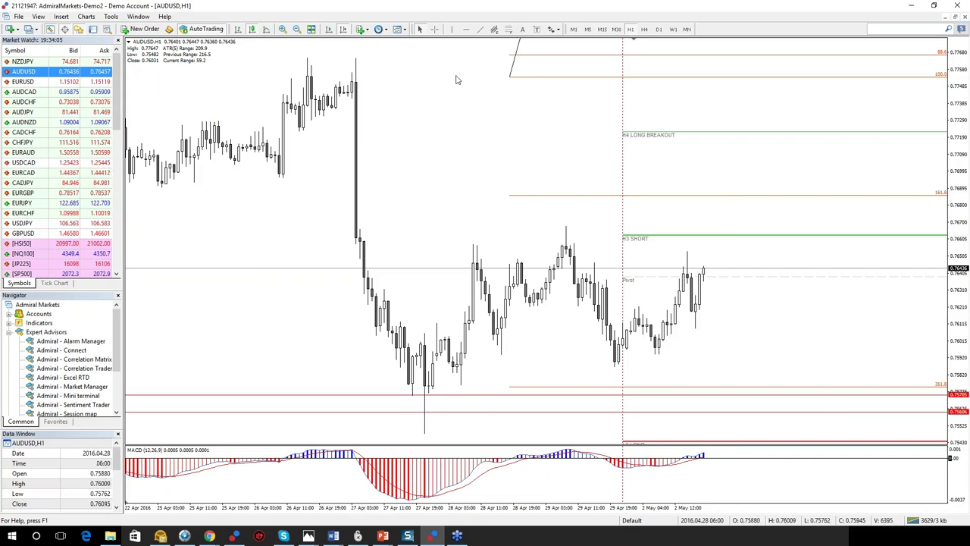
{"action": "scroll", "coordinate": [435, 165], "scroll_direction": "up", "scroll_amount": 2}
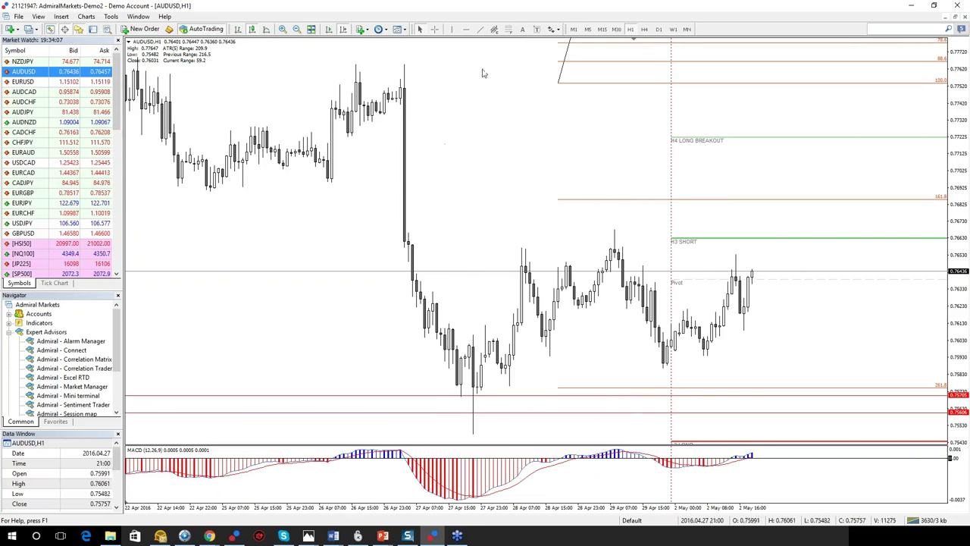
{"action": "left_click", "coordinate": [466, 29]}
{"action": "left_click_drag", "start_coordinate": [458, 155], "coordinate": [460, 193]}
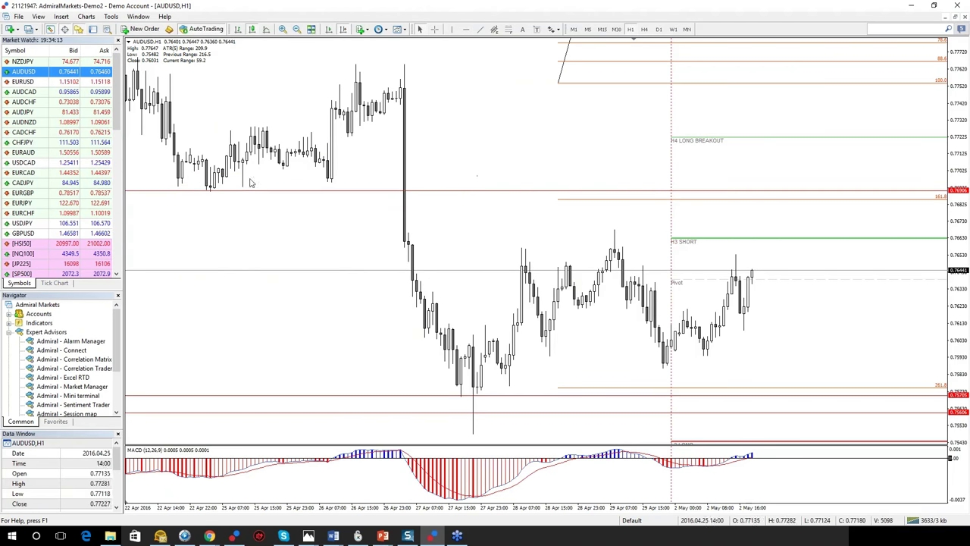
{"action": "left_click", "coordinate": [466, 28]}
{"action": "left_click_drag", "start_coordinate": [474, 174], "coordinate": [474, 178]}
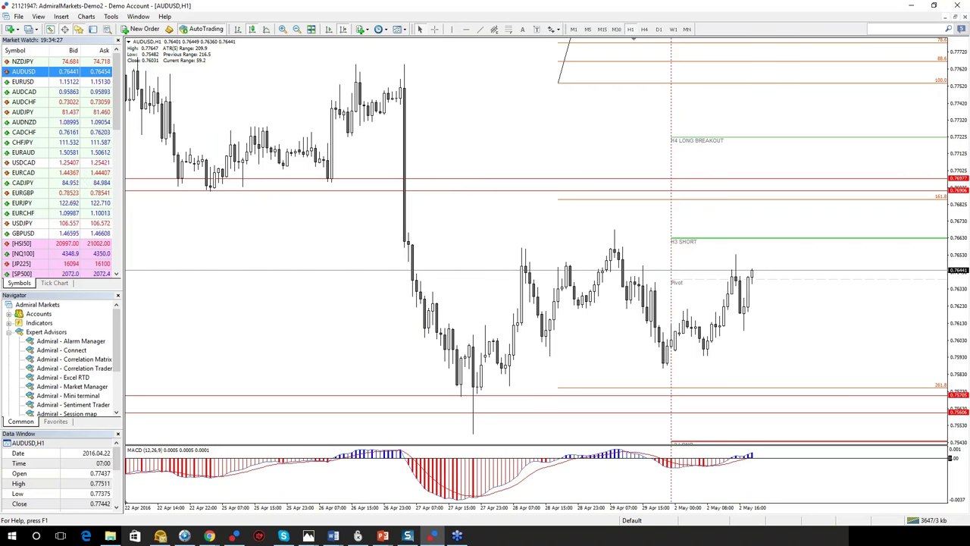
Advance the PowerPoint slide show to the EURGBP market plan and load EURGBP into the MetaTrader chart.
{"action": "key", "text": "alt+Tab"}
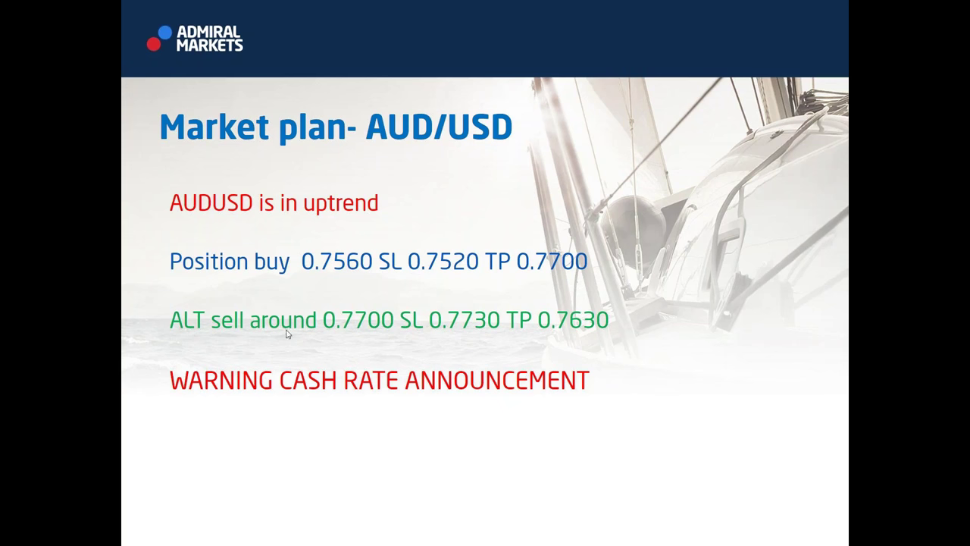
{"action": "key", "text": "Right"}
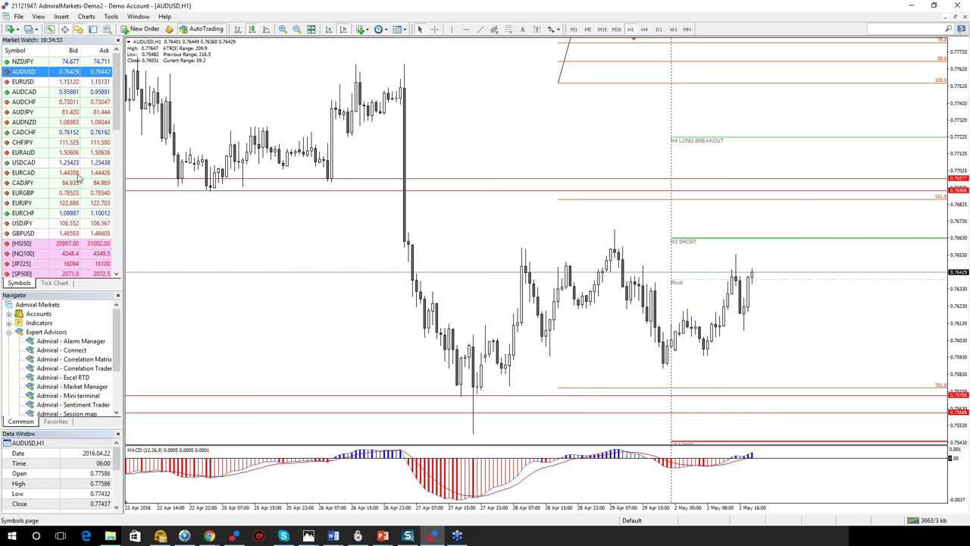
{"action": "left_click_drag", "start_coordinate": [76, 195], "coordinate": [606, 130]}
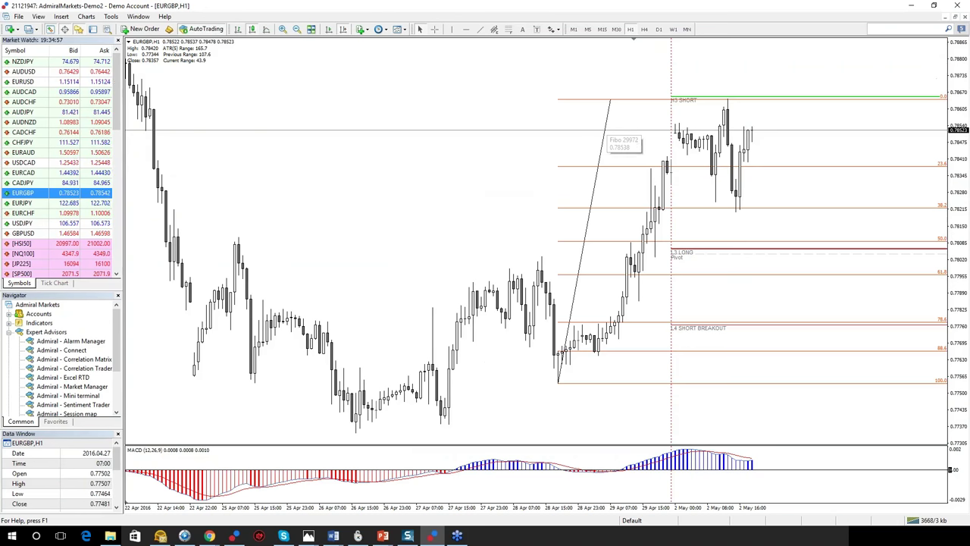
Examine the recent EURGBP H1 price action with the crosshair, and return to the EURGBP plan slide in PowerPoint.
{"action": "mouse_move", "coordinate": [383, 535]}
{"action": "mouse_move", "coordinate": [386, 487]}
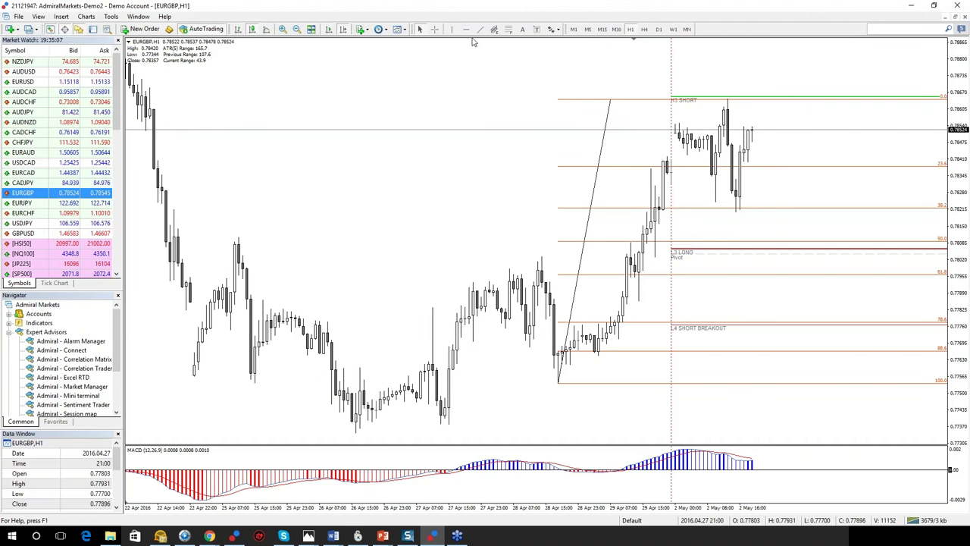
{"action": "left_click_drag", "start_coordinate": [442, 145], "coordinate": [333, 117]}
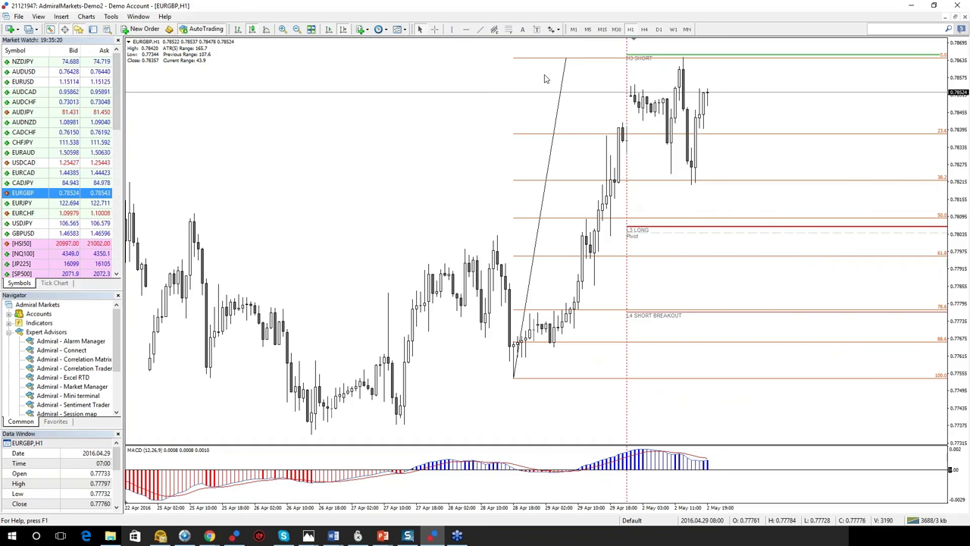
{"action": "left_click", "coordinate": [435, 29]}
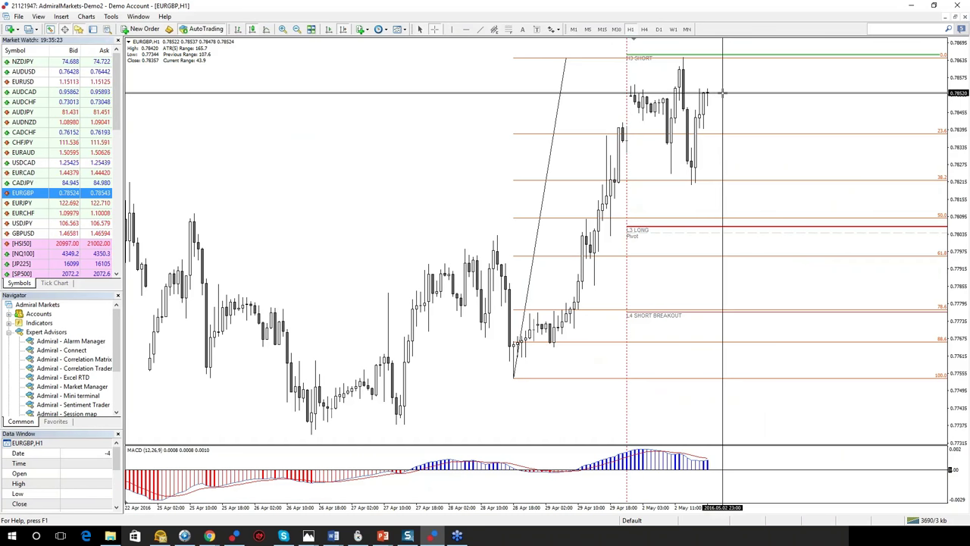
{"action": "left_click", "coordinate": [724, 307]}
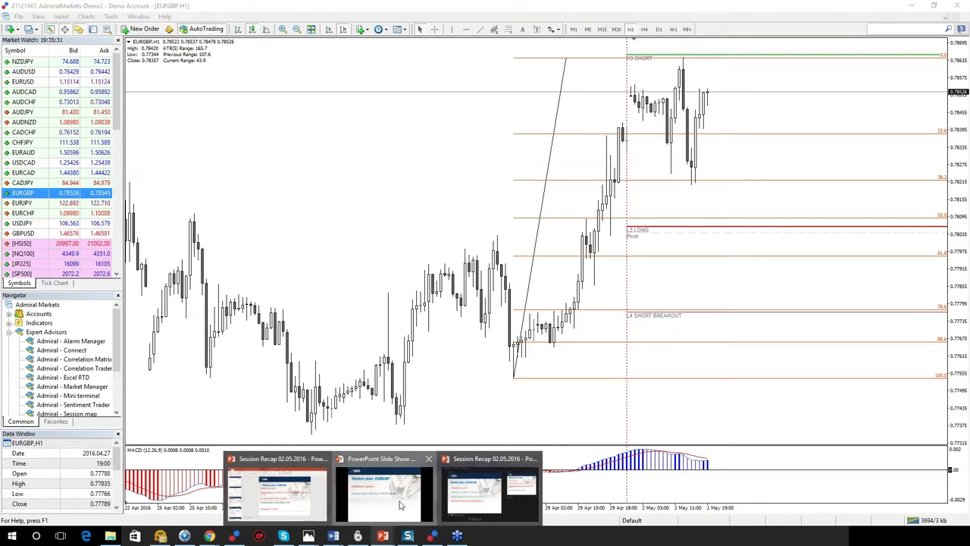
{"action": "left_click", "coordinate": [389, 489]}
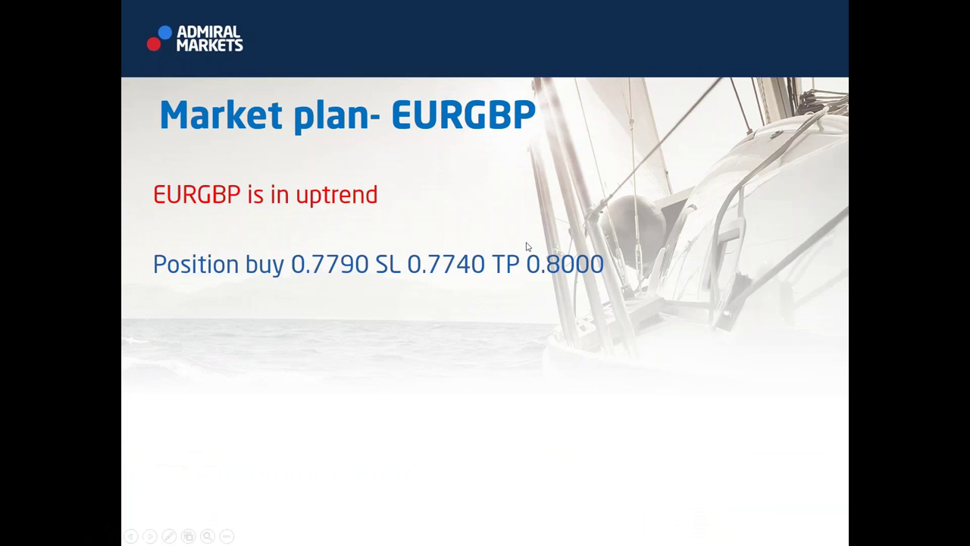
Switch to MetaTrader and draw a descending trend line across the EURGBP highs and an ascending one under the 27 and 28 April lows.
{"action": "key", "text": "alt+Tab"}
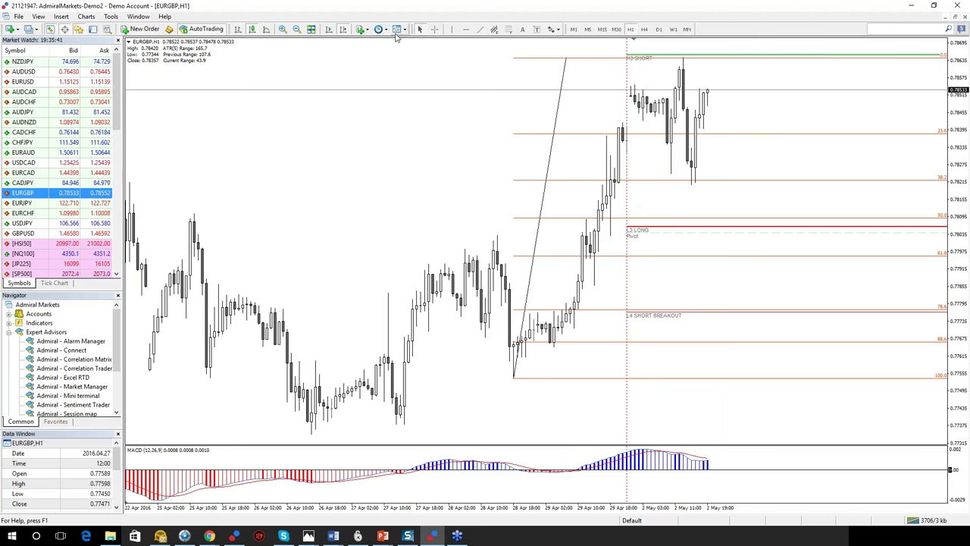
{"action": "left_click", "coordinate": [480, 29]}
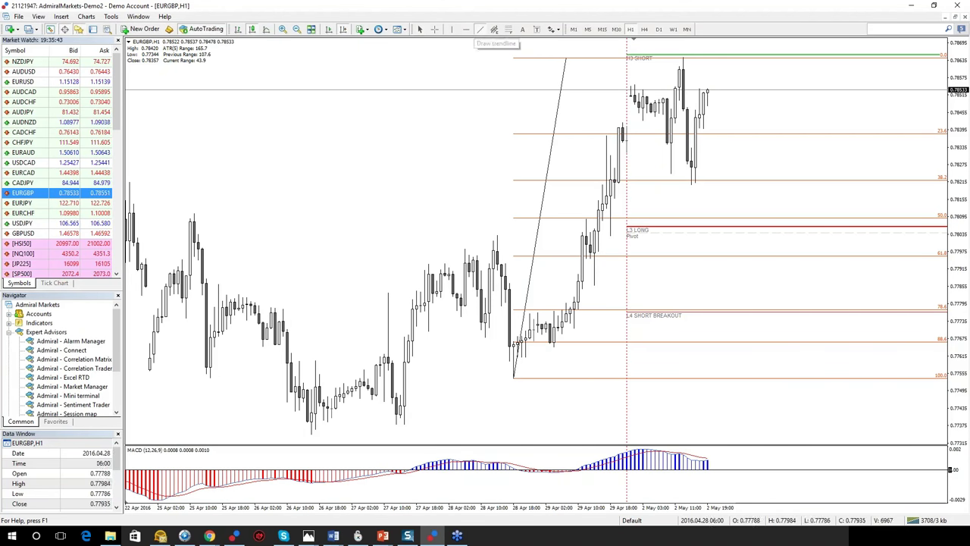
{"action": "left_click_drag", "start_coordinate": [131, 185], "coordinate": [745, 266]}
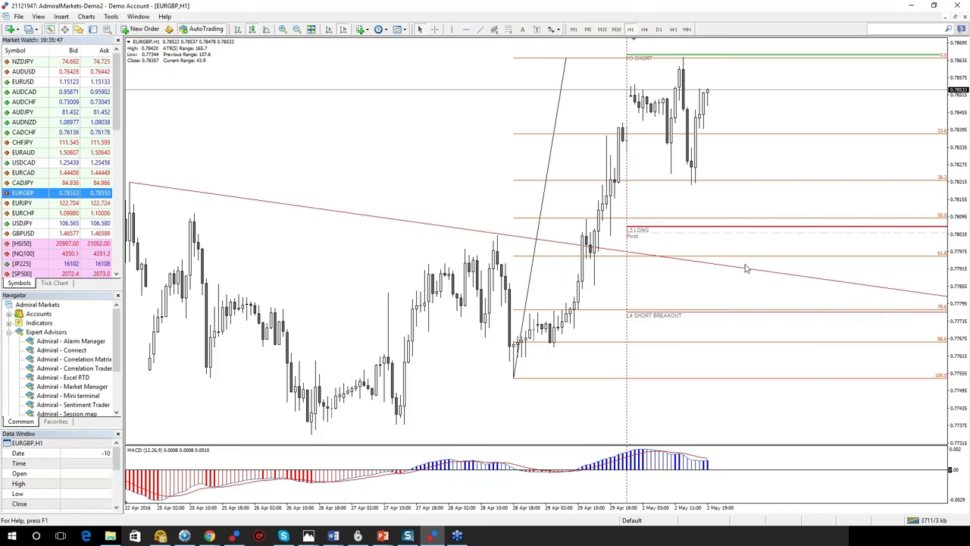
{"action": "left_click", "coordinate": [479, 29]}
{"action": "left_click_drag", "start_coordinate": [407, 422], "coordinate": [734, 283]}
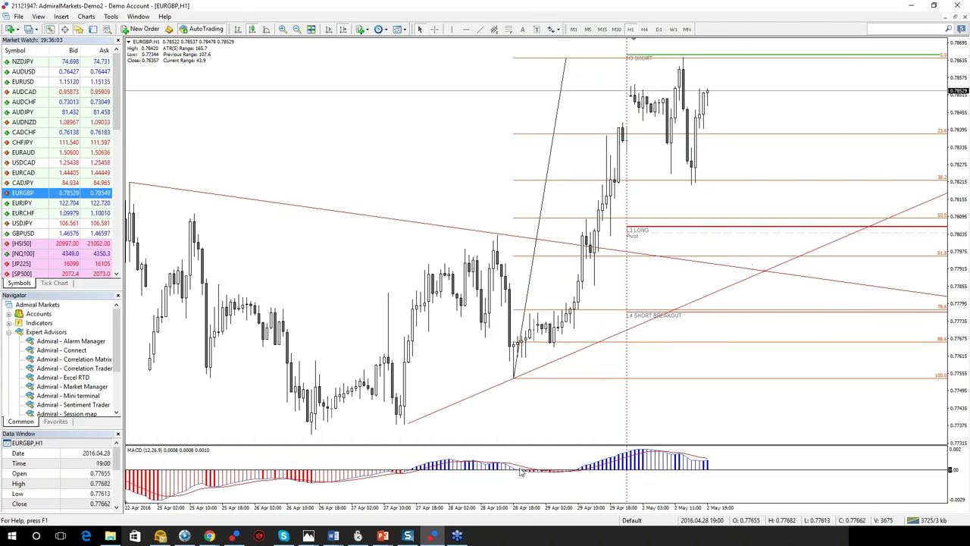
{"action": "left_click_drag", "start_coordinate": [957, 74], "coordinate": [967, 124]}
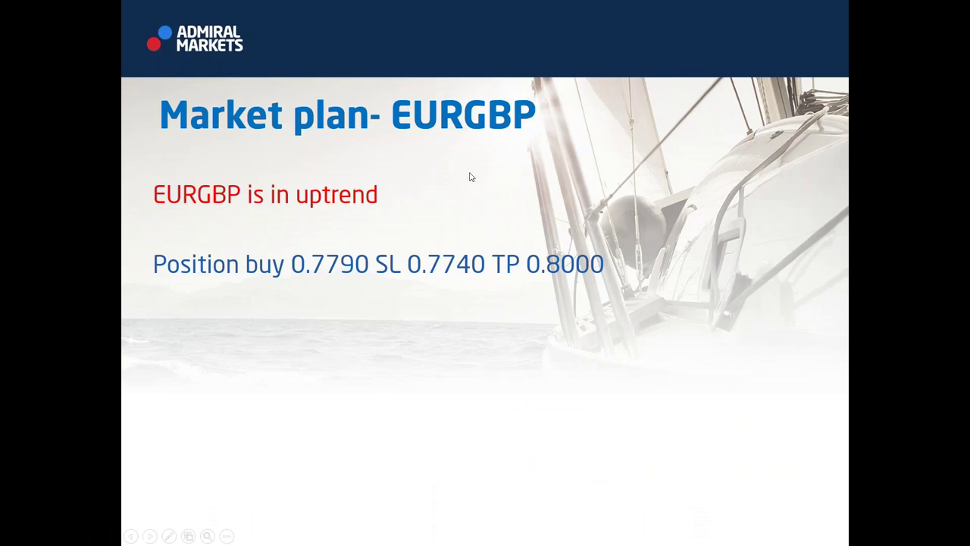
Advance the slide show to the USDJPY plan, and highlight the FXStreet interview's answer about current USD weakness in Chrome before returning to the slide.
{"action": "key", "text": "Right"}
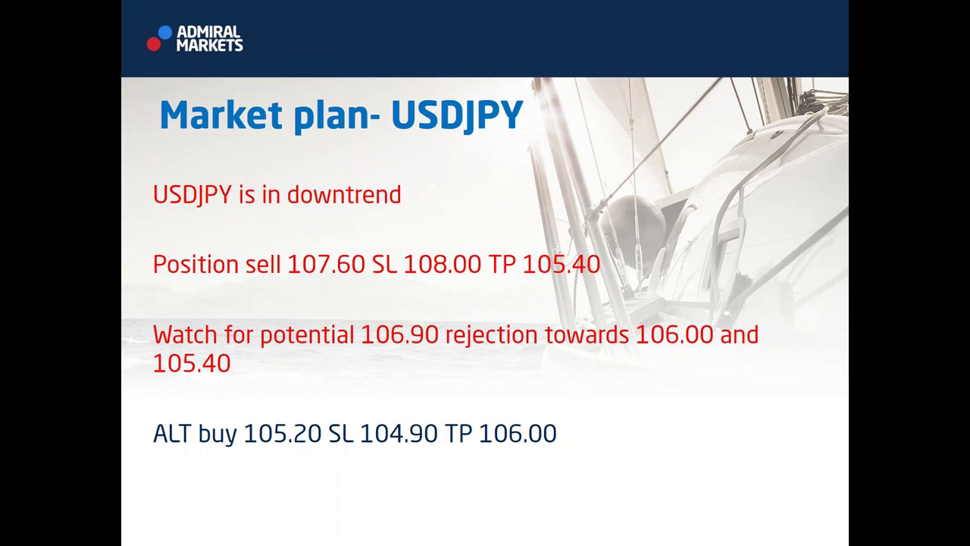
{"action": "key", "text": "alt+Tab"}
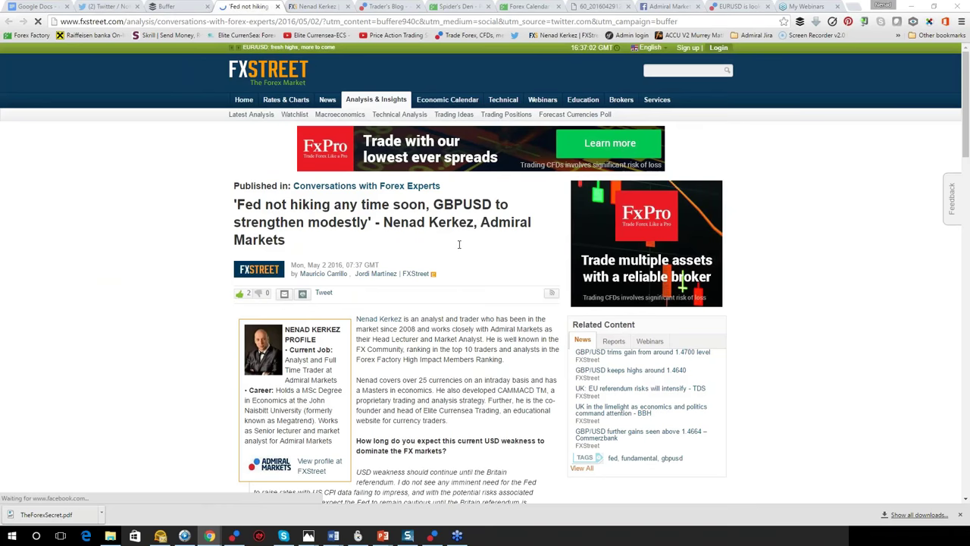
{"action": "scroll", "coordinate": [455, 227], "scroll_direction": "down", "scroll_amount": 2}
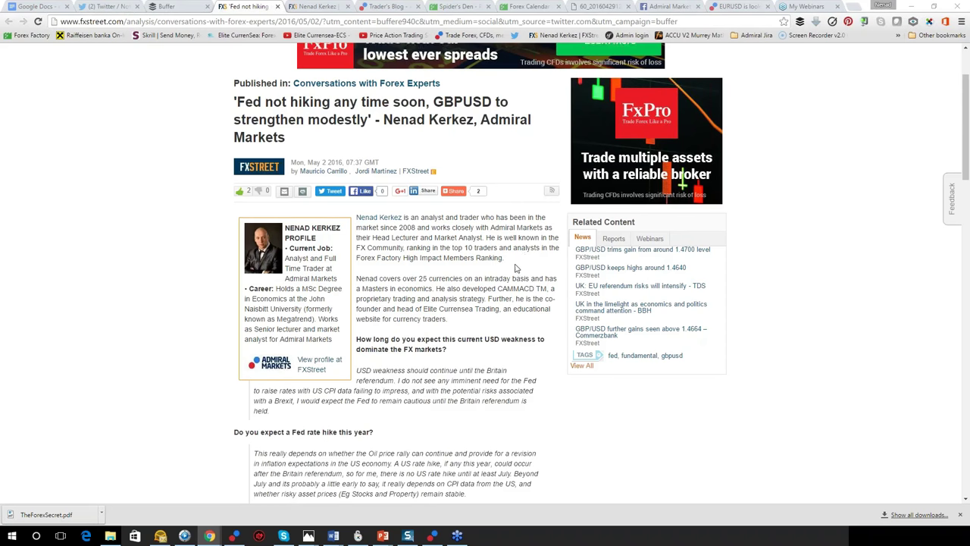
{"action": "scroll", "coordinate": [525, 259], "scroll_direction": "down", "scroll_amount": 9}
{"action": "scroll", "coordinate": [504, 261], "scroll_direction": "up", "scroll_amount": 5}
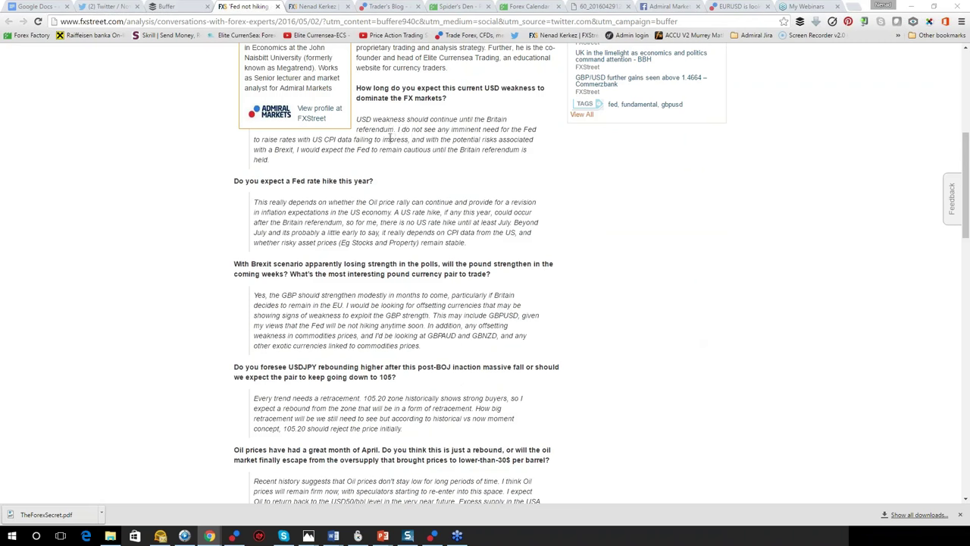
{"action": "left_click_drag", "start_coordinate": [356, 119], "coordinate": [525, 120]}
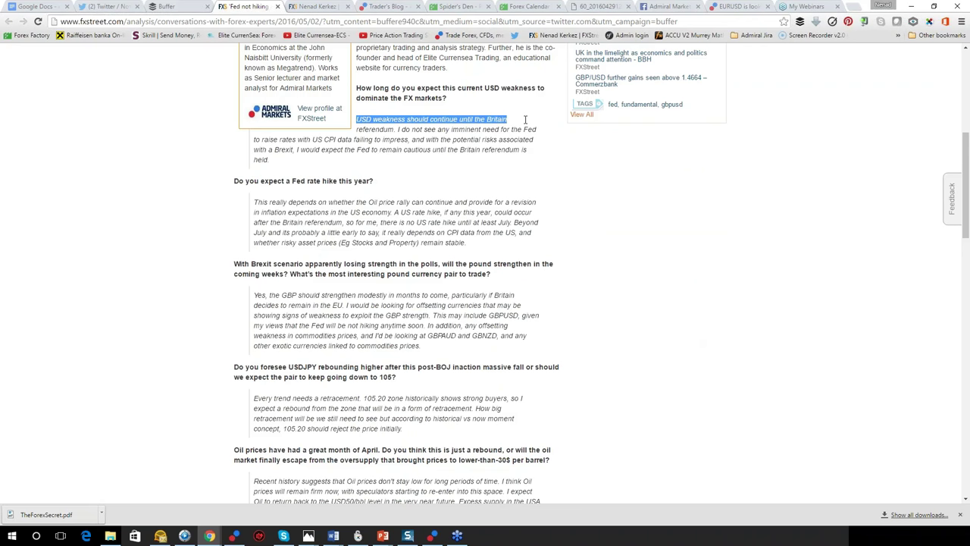
{"action": "left_click_drag", "start_coordinate": [525, 120], "coordinate": [529, 163]}
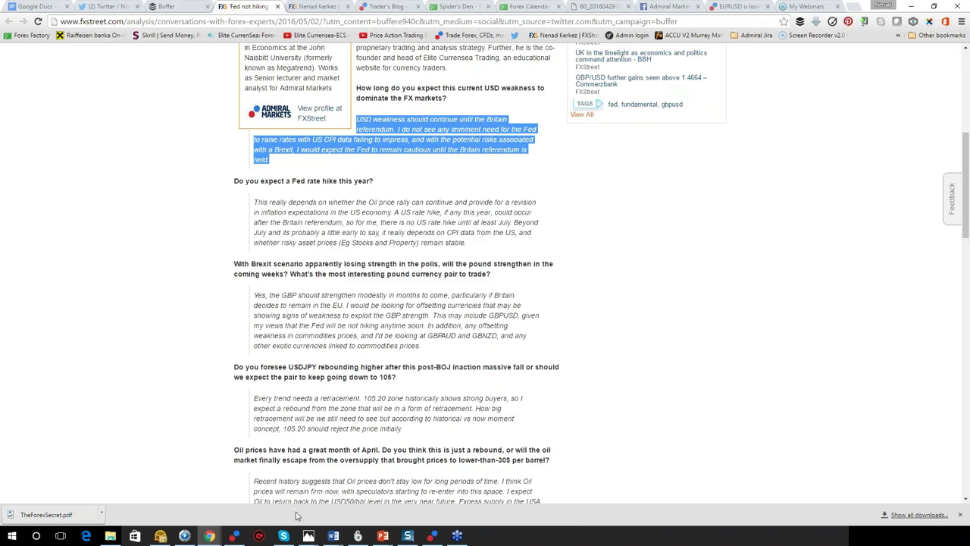
{"action": "mouse_move", "coordinate": [383, 536]}
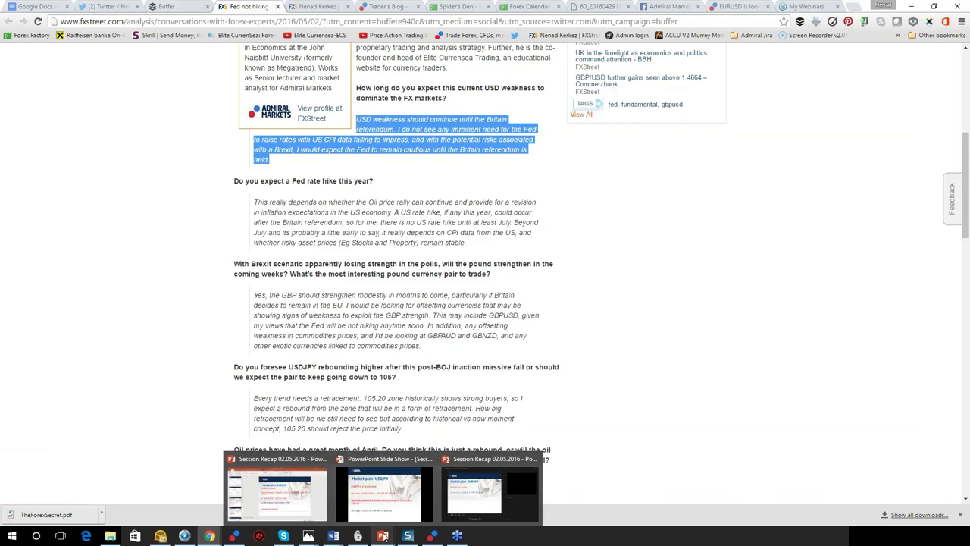
{"action": "left_click", "coordinate": [385, 494]}
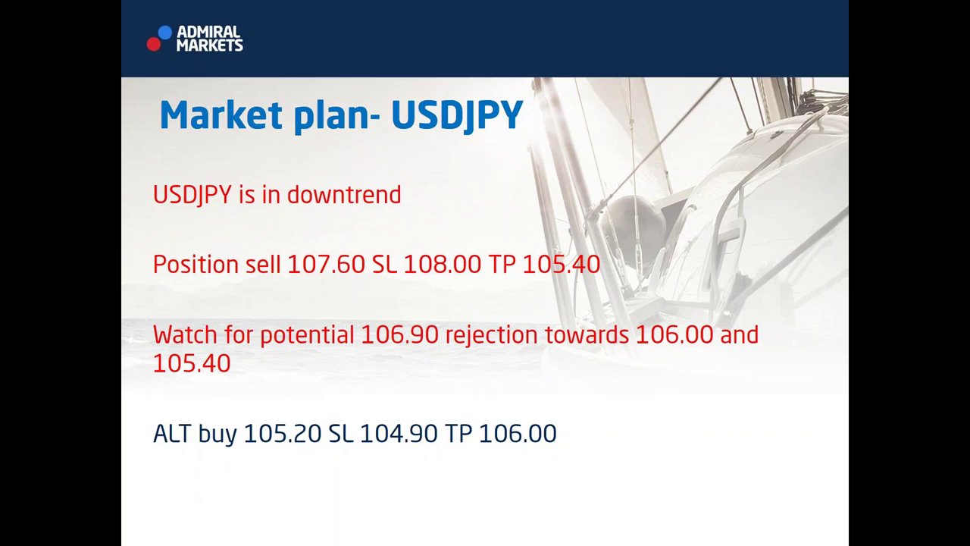
Load USDJPY into the MetaTrader chart and place horizontal lines at 107.628, 106.912 and 106.827.
{"action": "key", "text": "alt+Tab"}
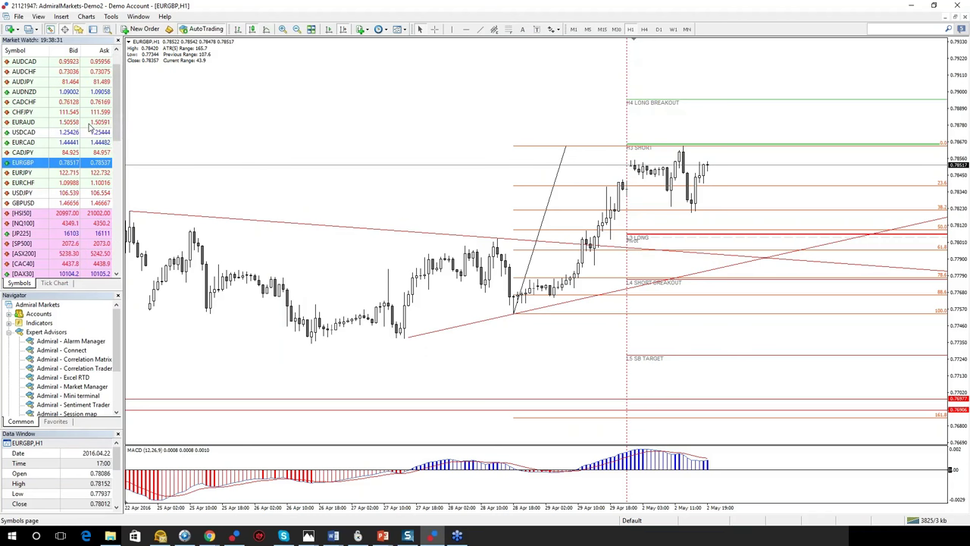
{"action": "scroll", "coordinate": [76, 152], "scroll_direction": "down", "scroll_amount": 3}
{"action": "left_click_drag", "start_coordinate": [67, 133], "coordinate": [722, 291]}
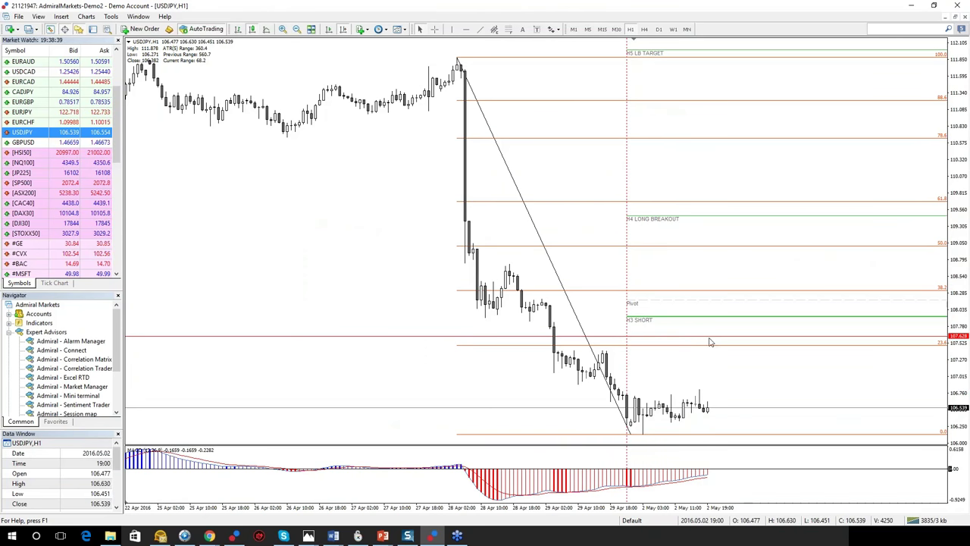
{"action": "left_click", "coordinate": [464, 30]}
{"action": "left_click", "coordinate": [747, 392]}
{"action": "left_click_drag", "start_coordinate": [749, 392], "coordinate": [748, 388]}
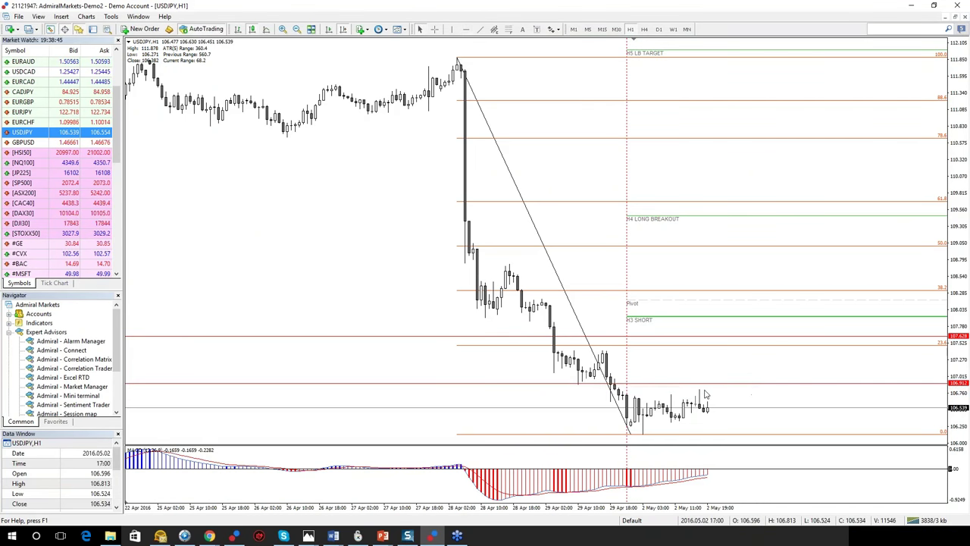
{"action": "left_click", "coordinate": [465, 30]}
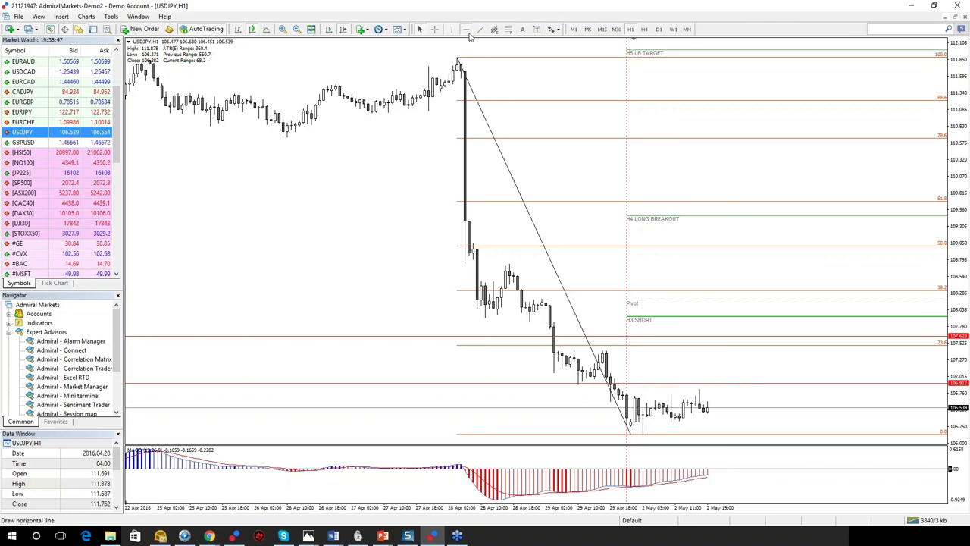
{"action": "left_click", "coordinate": [728, 388]}
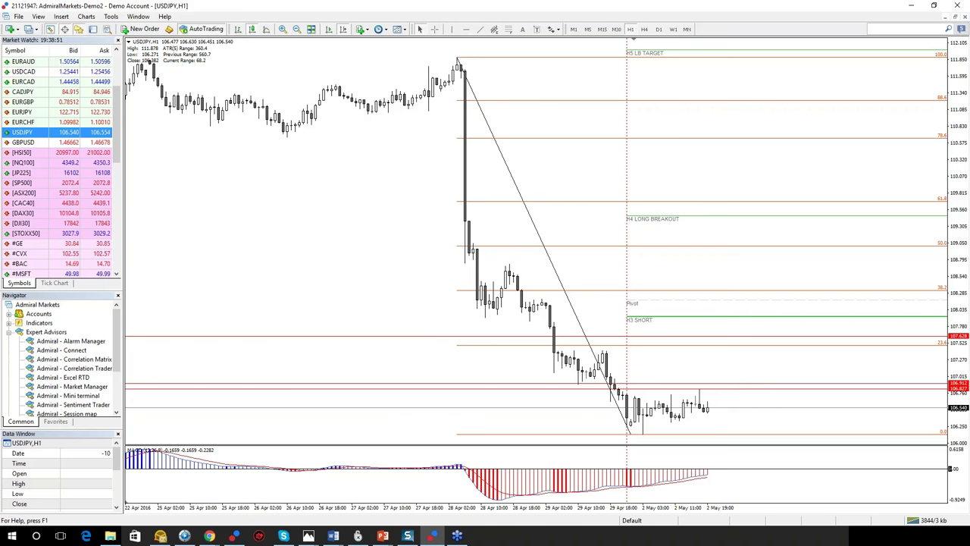
Change the USDJPY chart to the weekly timeframe and place a horizontal support line at 105.448.
{"action": "left_click_drag", "start_coordinate": [956, 125], "coordinate": [956, 155]}
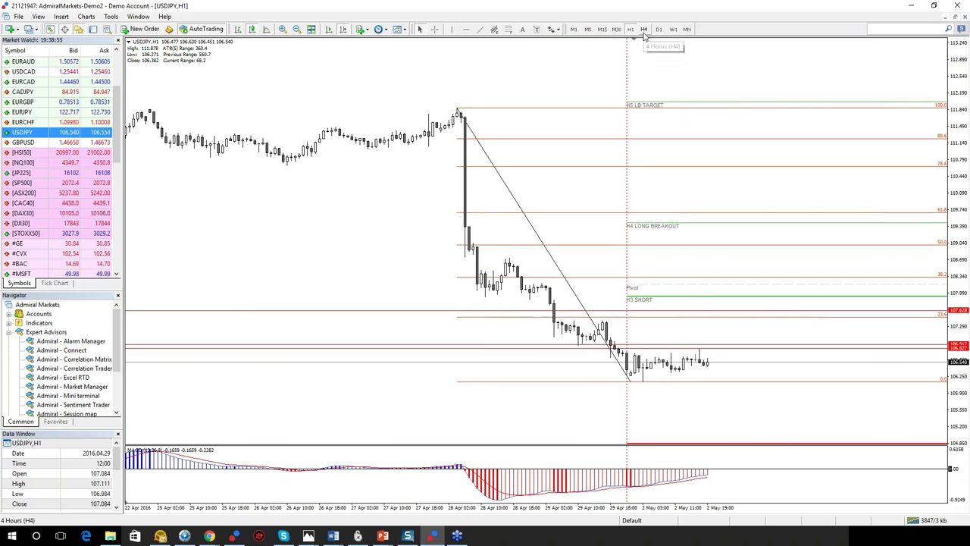
{"action": "left_click", "coordinate": [673, 28]}
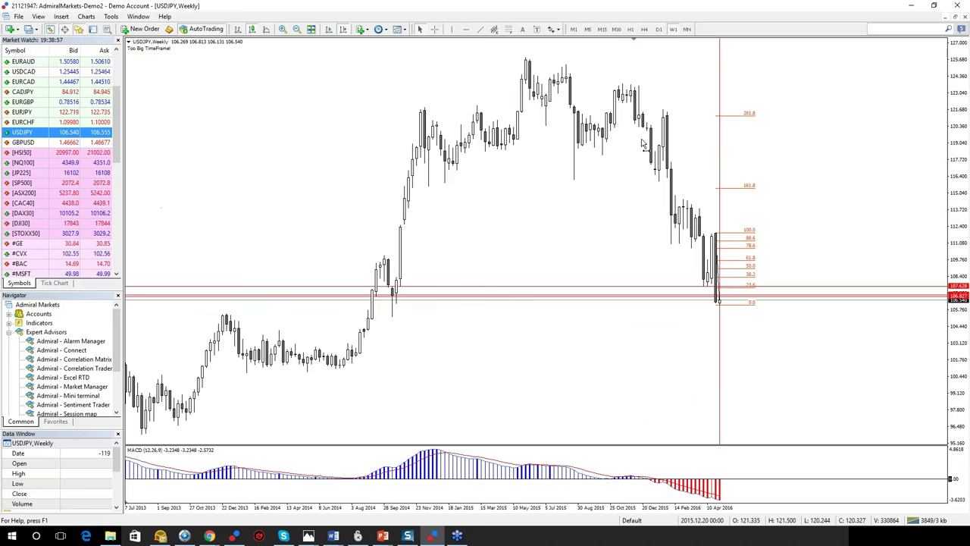
{"action": "left_click", "coordinate": [466, 29]}
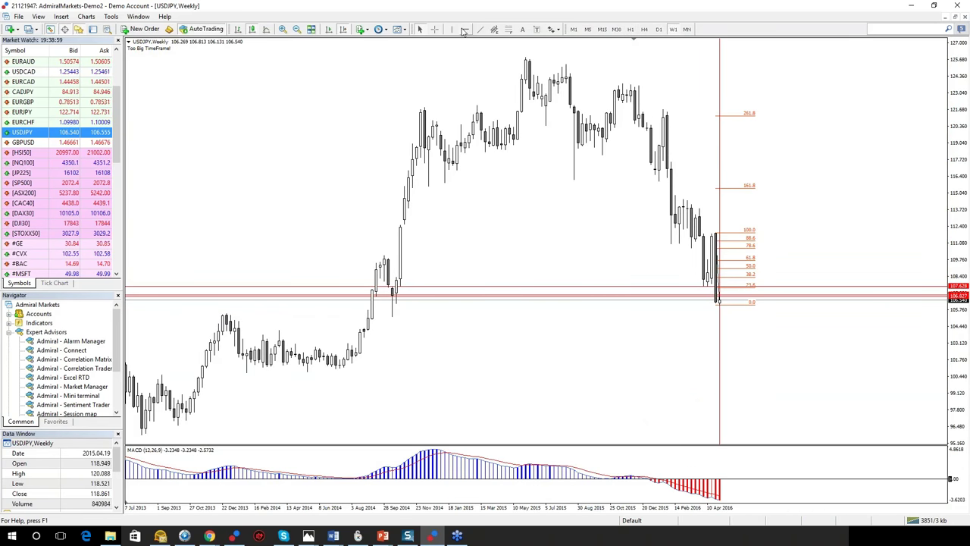
{"action": "left_click", "coordinate": [480, 318]}
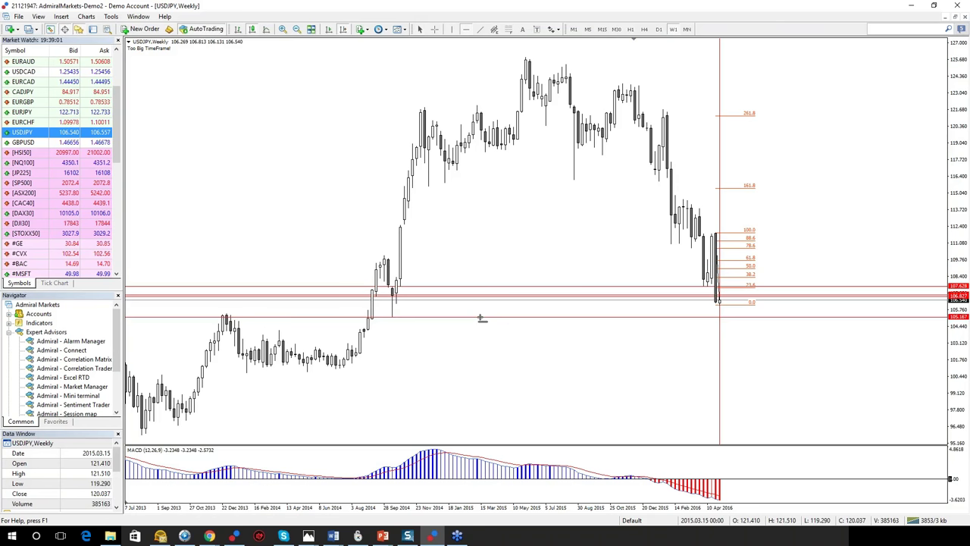
{"action": "left_click_drag", "start_coordinate": [481, 319], "coordinate": [483, 314]}
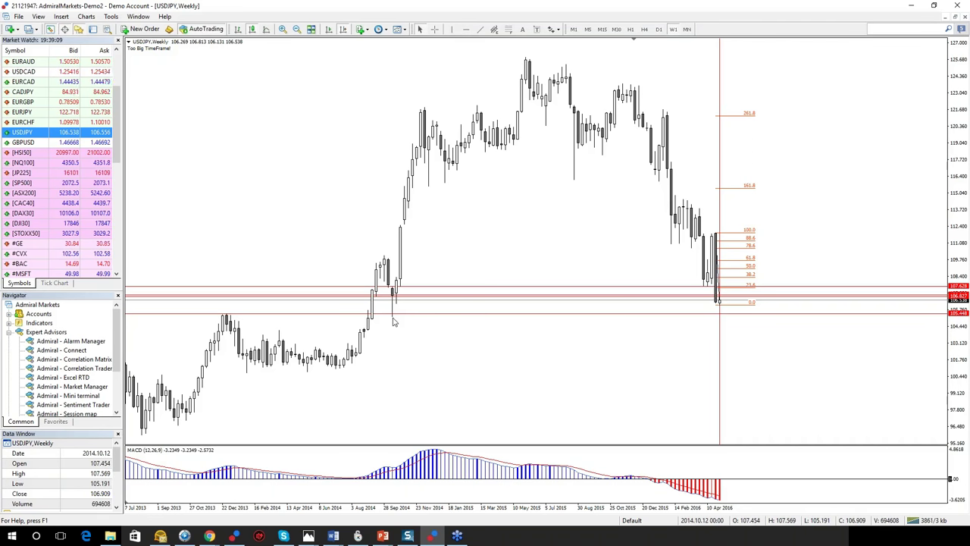
Show the USDJPY market plan slide in PowerPoint, and return to the MetaTrader chart.
{"action": "mouse_move", "coordinate": [383, 536]}
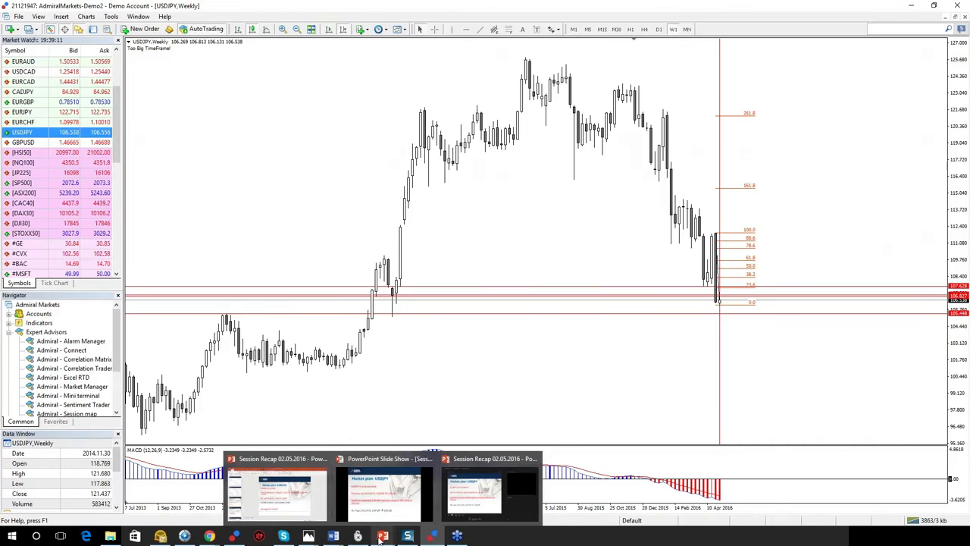
{"action": "left_click", "coordinate": [397, 482]}
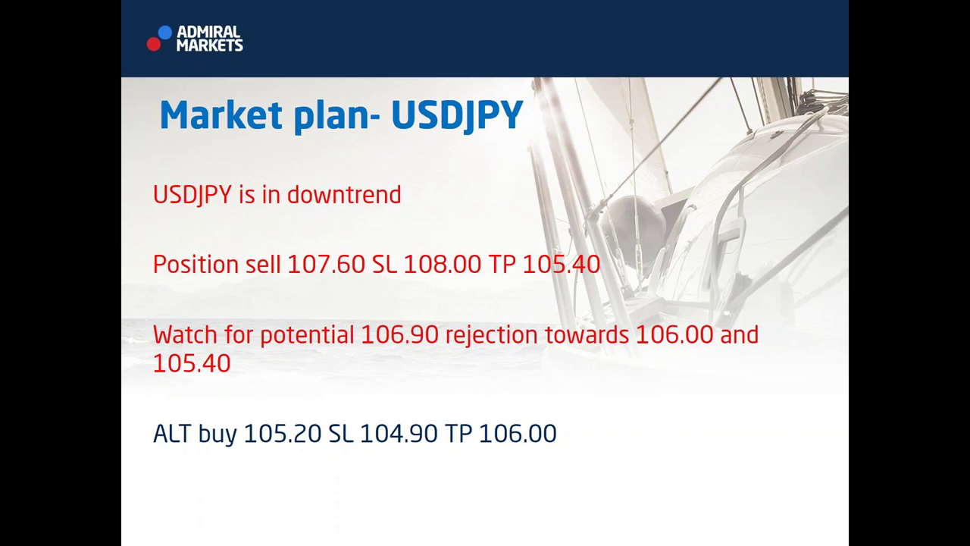
{"action": "key", "text": "alt+Tab"}
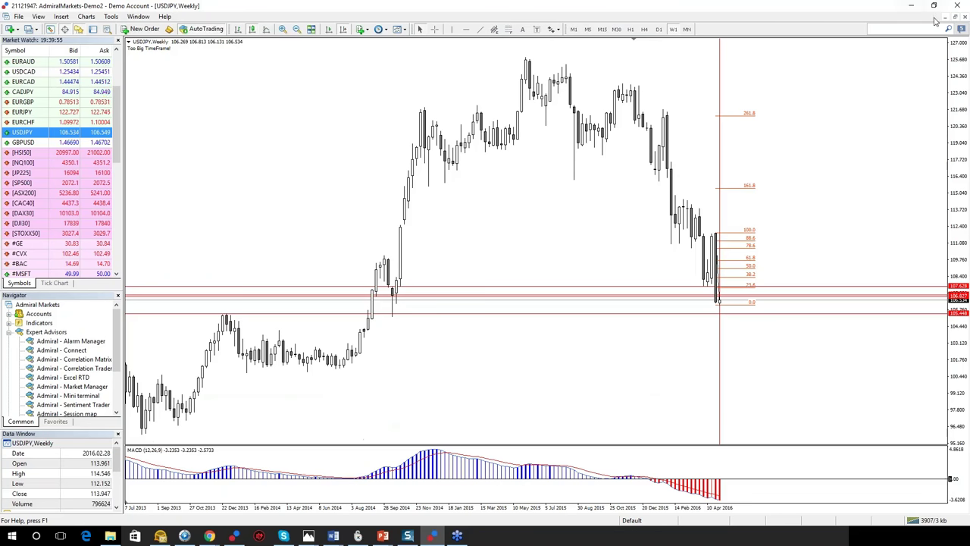
Launch the Admiral Correlation Matrix expert on the USDJPY chart and add AUDUSD to its displayed symbols.
{"action": "double_click", "coordinate": [74, 359]}
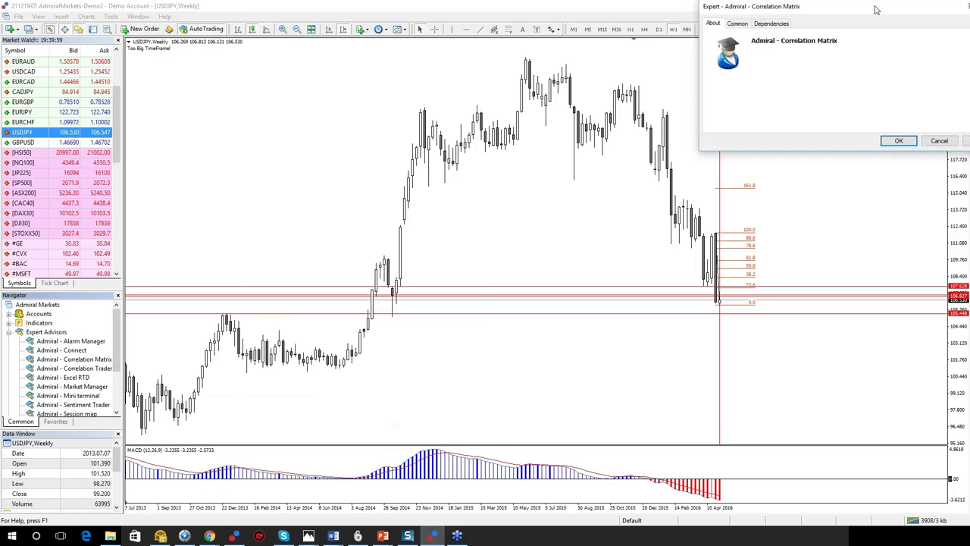
{"action": "key", "text": "Return"}
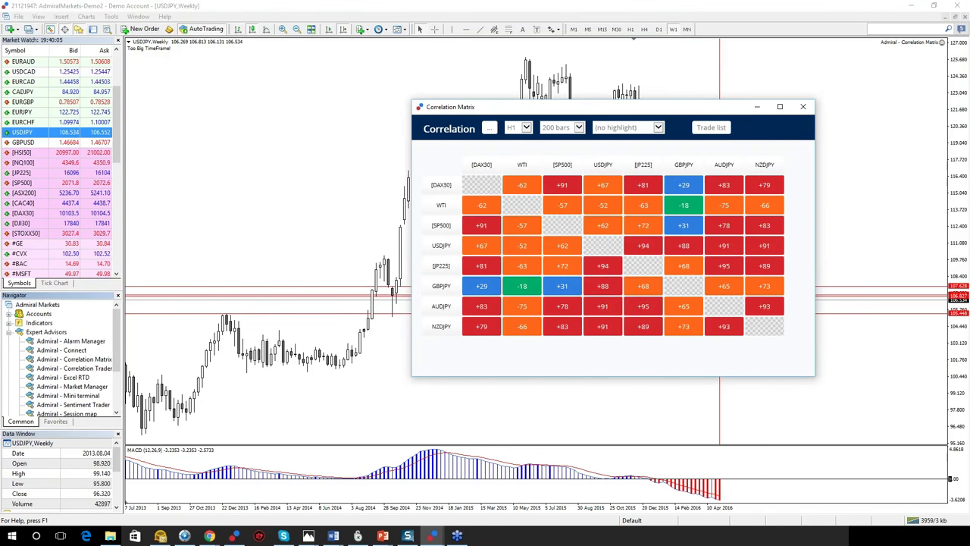
{"action": "left_click", "coordinate": [490, 128]}
{"action": "left_click", "coordinate": [552, 194]}
{"action": "type", "text": "audusd"}
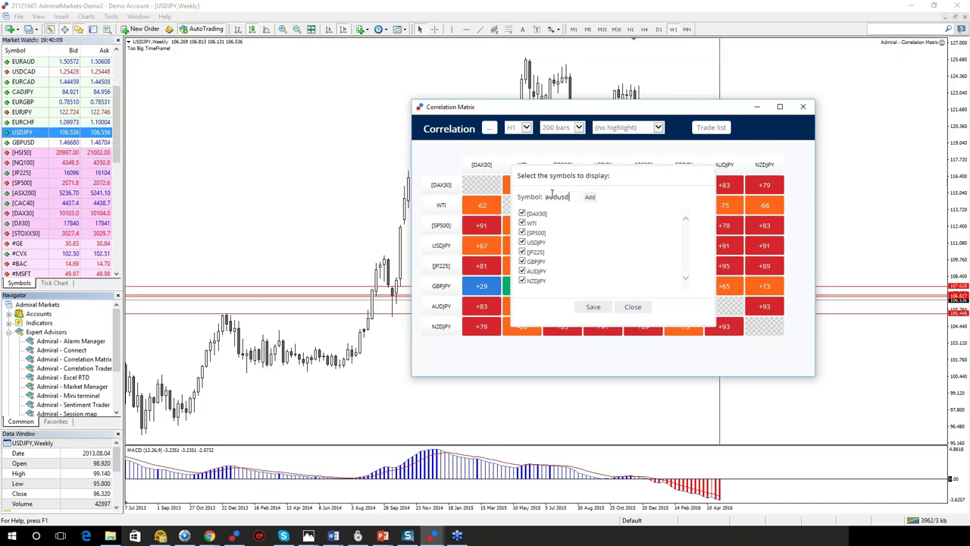
{"action": "left_click", "coordinate": [589, 197]}
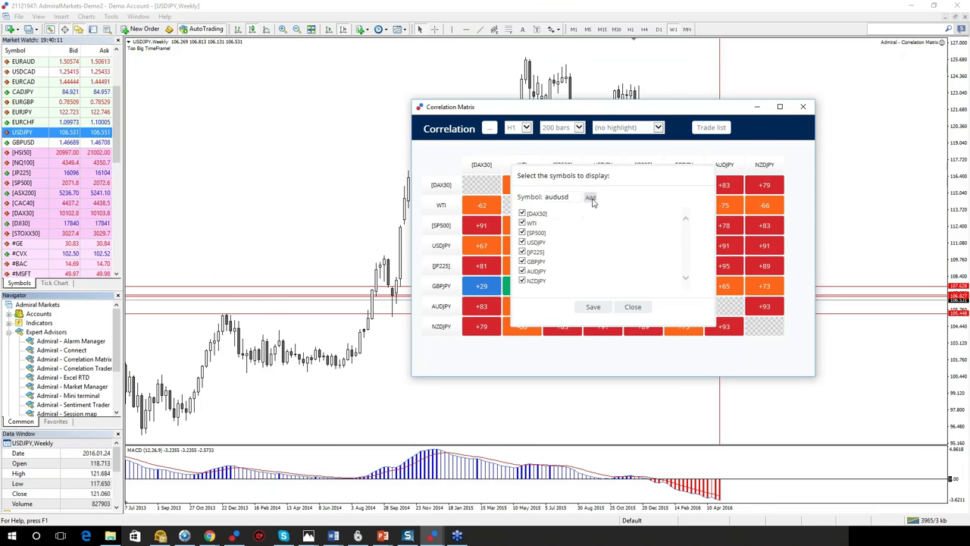
{"action": "left_click", "coordinate": [593, 306]}
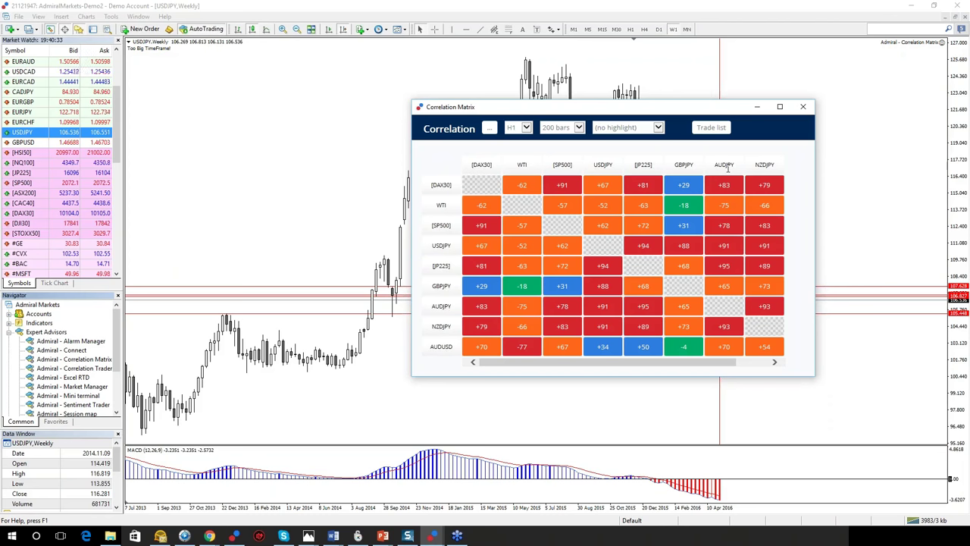
Examine the AUDUSD column of the correlation matrix, and return to the USDJPY chart.
{"action": "left_click_drag", "start_coordinate": [703, 363], "coordinate": [728, 362]}
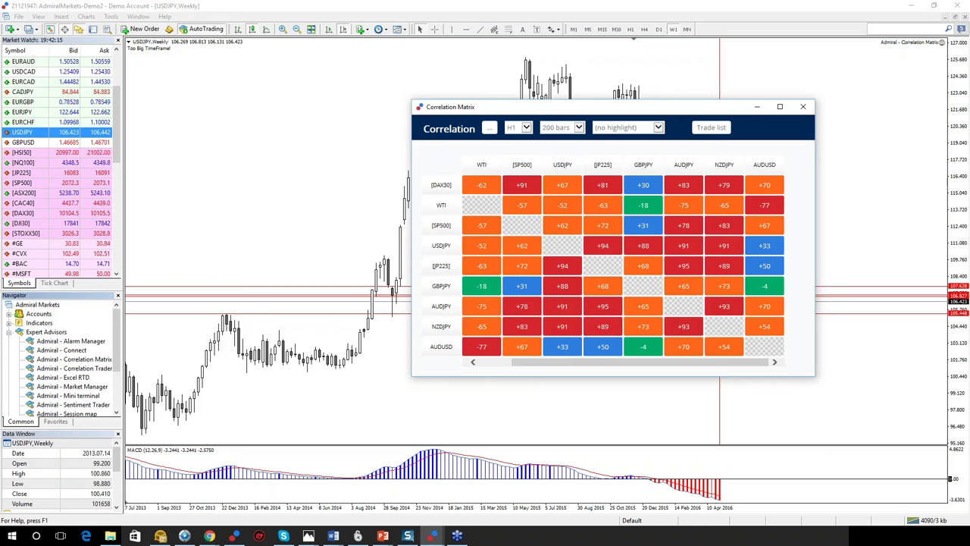
{"action": "mouse_move", "coordinate": [434, 537]}
{"action": "left_click", "coordinate": [387, 491]}
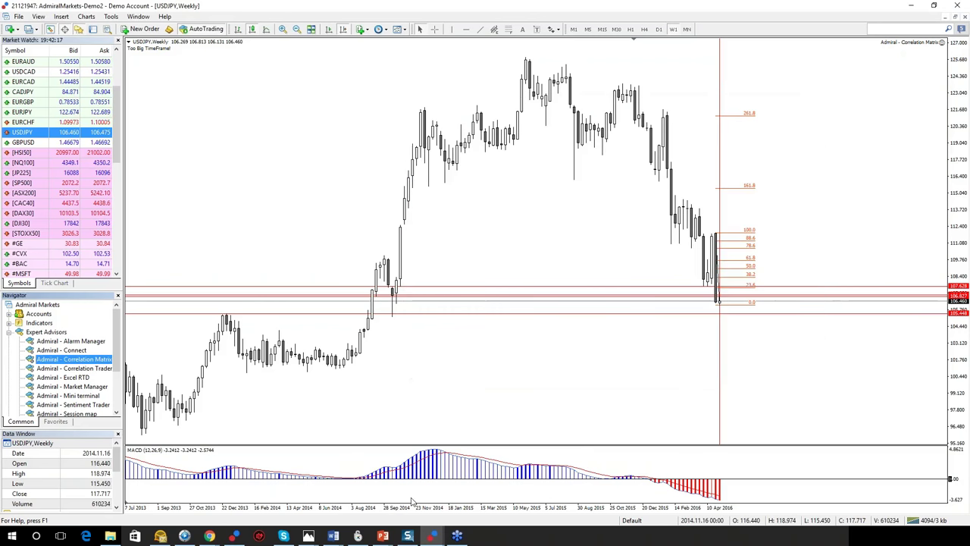
Find NZDUSD in the Market Watch and load it into the open chart in place of USDJPY.
{"action": "left_click", "coordinate": [123, 106]}
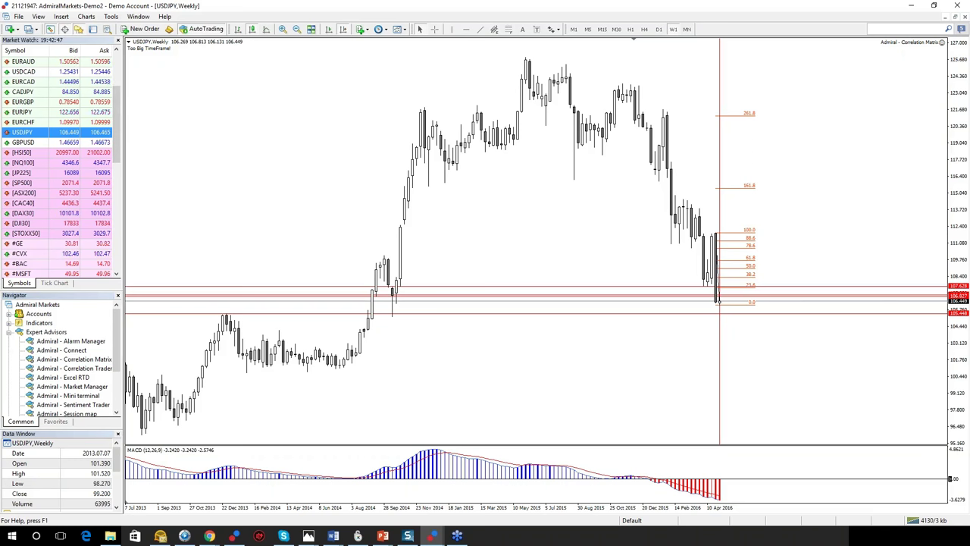
{"action": "scroll", "coordinate": [110, 53], "scroll_direction": "up", "scroll_amount": 3}
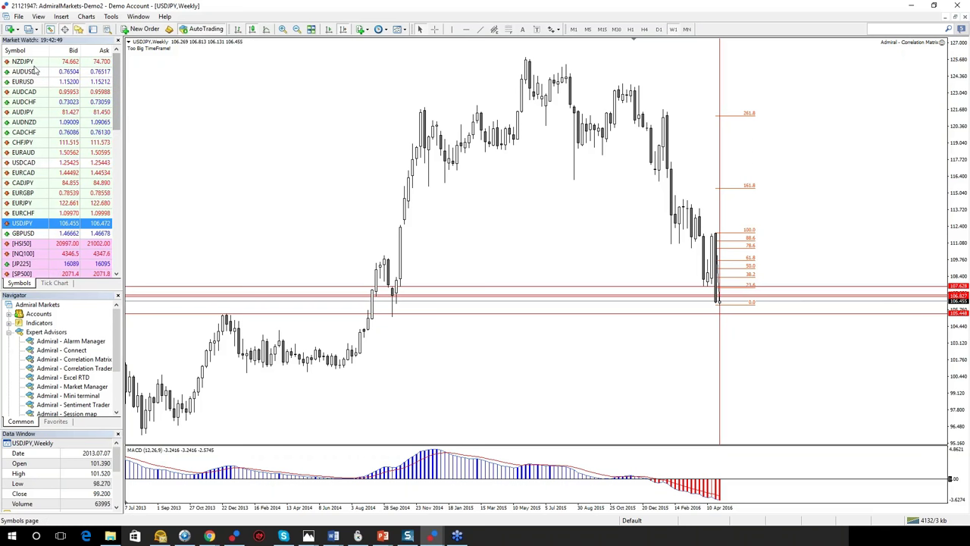
{"action": "scroll", "coordinate": [50, 106], "scroll_direction": "down", "scroll_amount": 8}
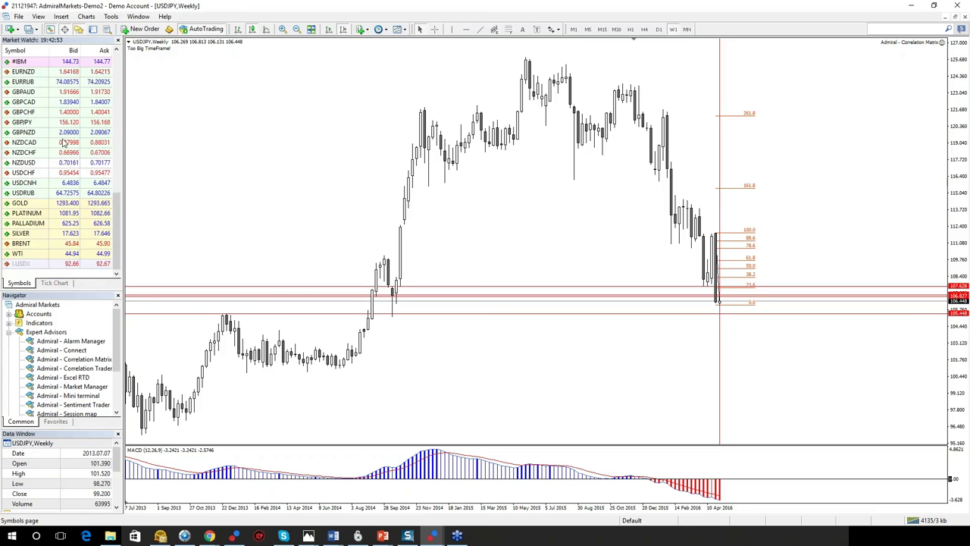
{"action": "left_click_drag", "start_coordinate": [23, 162], "coordinate": [345, 200]}
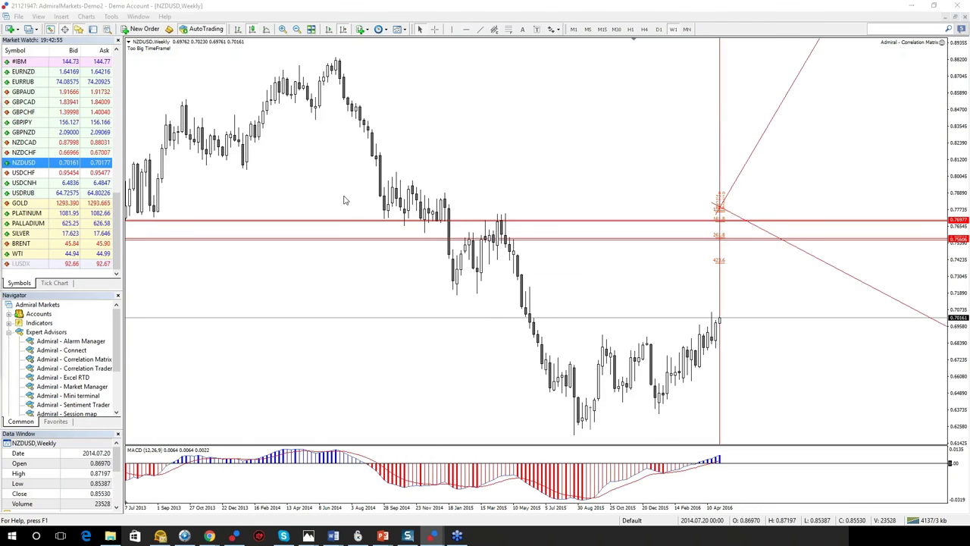
Apply the Cammacd template to the NZDUSD chart and change its timeframe to H1.
{"action": "right_click", "coordinate": [448, 110]}
{"action": "mouse_move", "coordinate": [487, 219]}
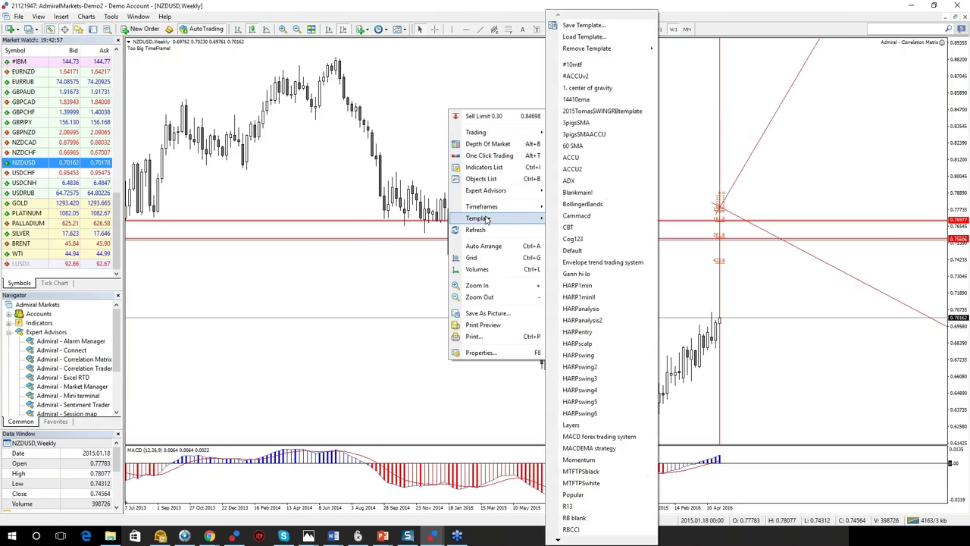
{"action": "left_click", "coordinate": [579, 215]}
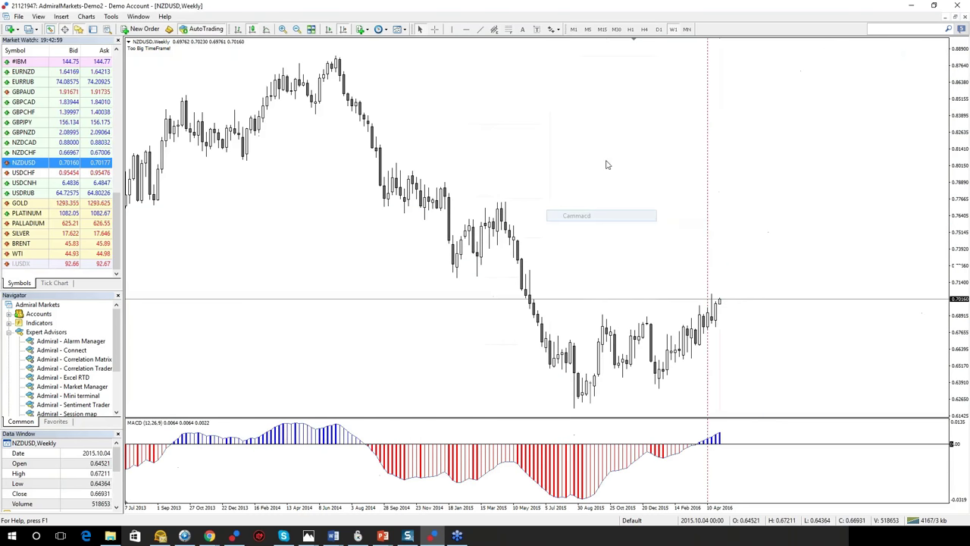
{"action": "left_click", "coordinate": [630, 30]}
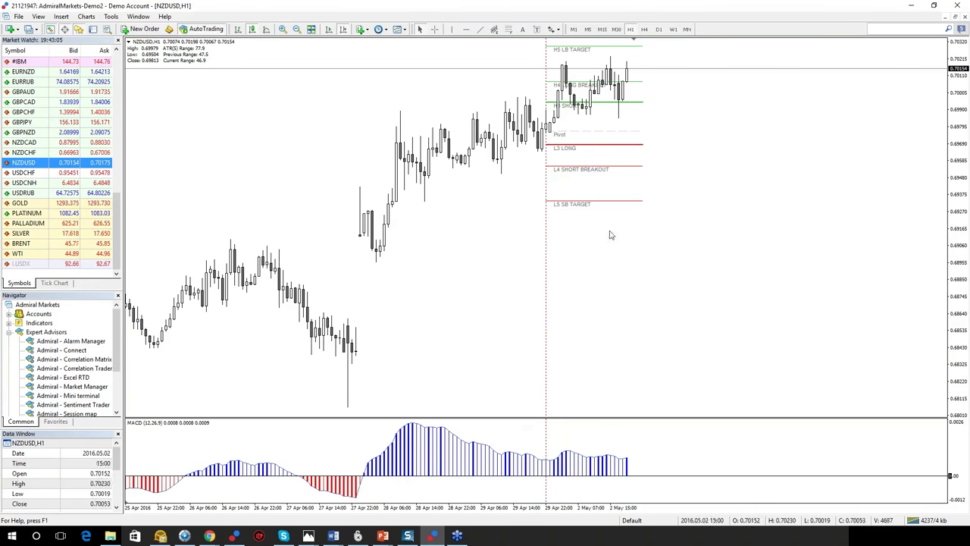
Place horizontal lines on the NZDUSD chart at 0.69860 and 0.70229, around the latest 2 May low and high.
{"action": "scroll", "coordinate": [541, 243], "scroll_direction": "left", "scroll_amount": 1}
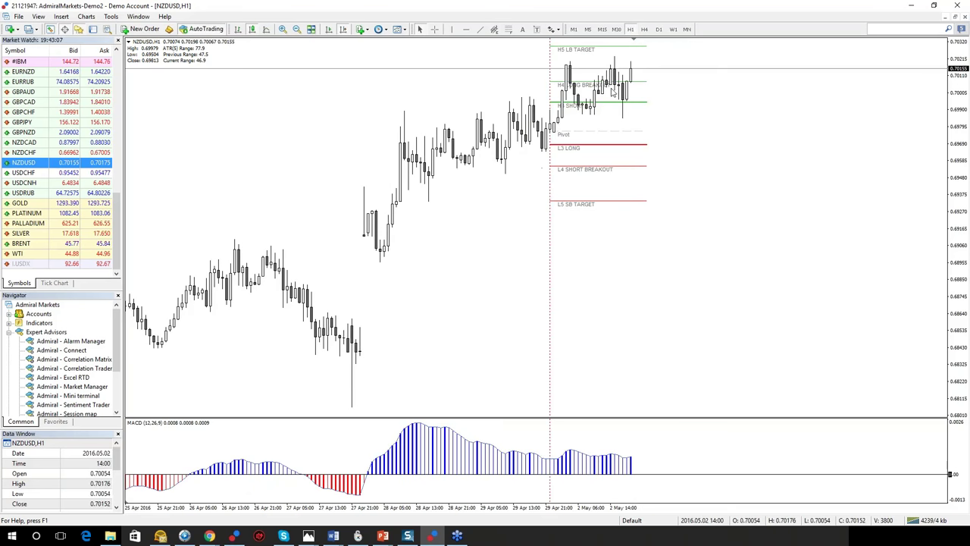
{"action": "left_click_drag", "start_coordinate": [961, 149], "coordinate": [953, 180]}
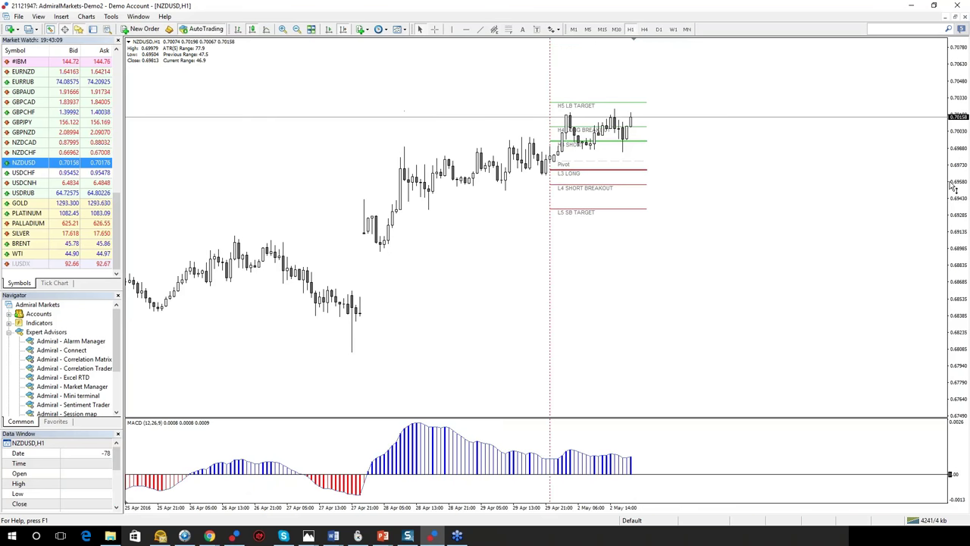
{"action": "left_click", "coordinate": [627, 149]}
{"action": "left_click", "coordinate": [466, 29]}
{"action": "left_click", "coordinate": [615, 113]}
{"action": "left_click_drag", "start_coordinate": [615, 112], "coordinate": [621, 109]}
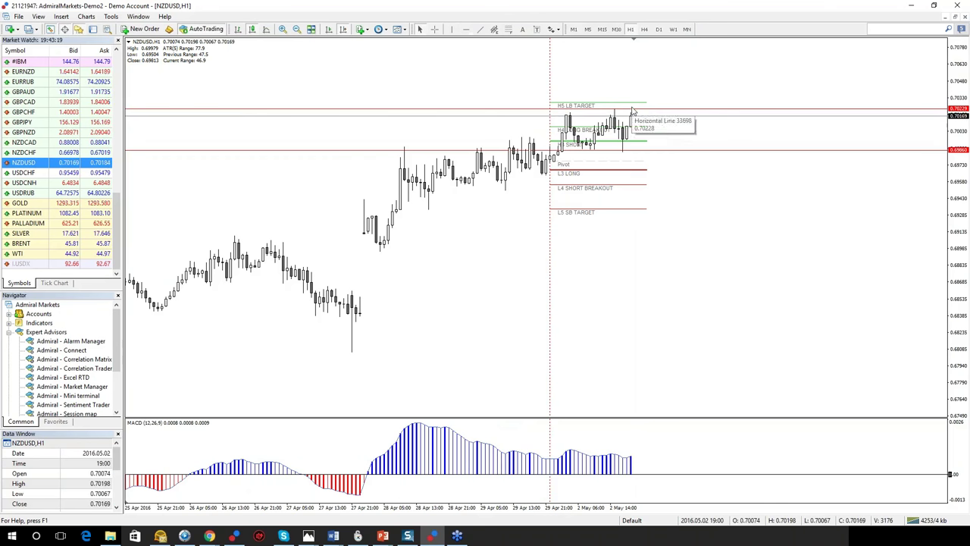
Set the Period of the Pivot2 indicator on the NZDUSD chart to W1.
{"action": "right_click", "coordinate": [631, 54]}
{"action": "double_click", "coordinate": [165, 83]}
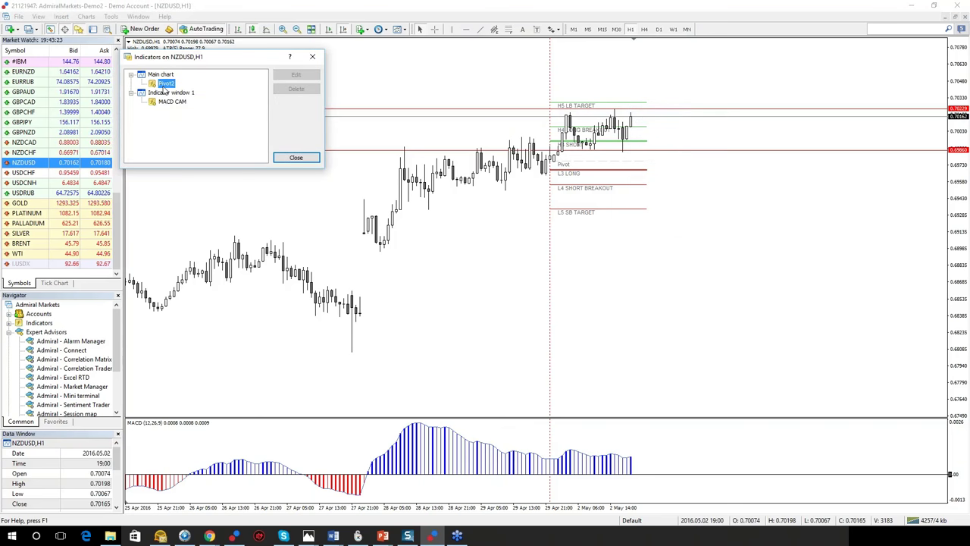
{"action": "left_click", "coordinate": [236, 237]}
{"action": "left_click", "coordinate": [235, 237]}
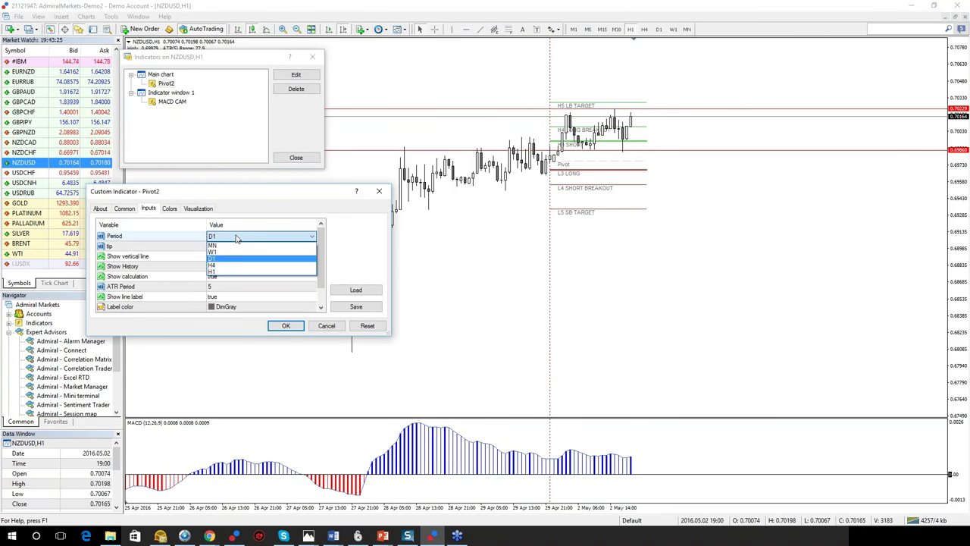
{"action": "left_click", "coordinate": [235, 254]}
{"action": "left_click", "coordinate": [276, 328]}
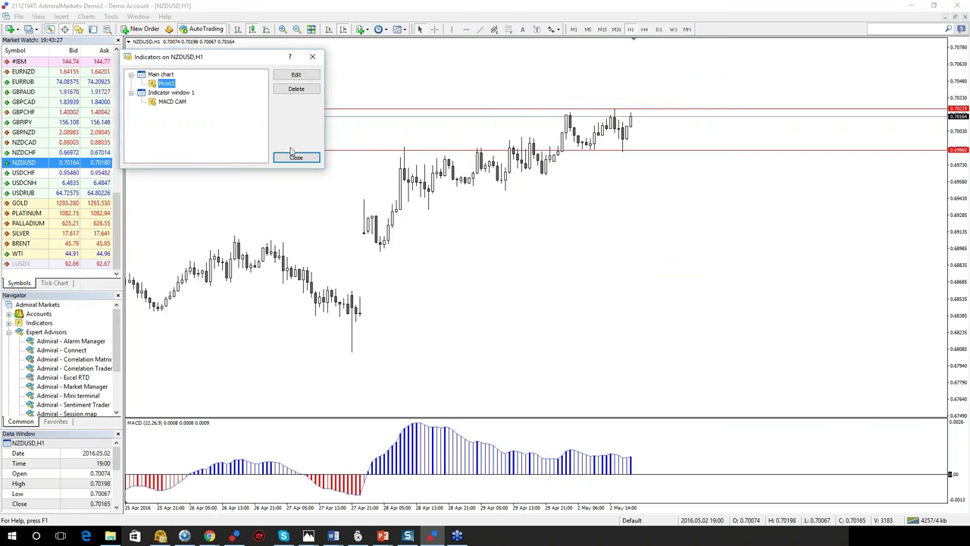
{"action": "left_click", "coordinate": [295, 157]}
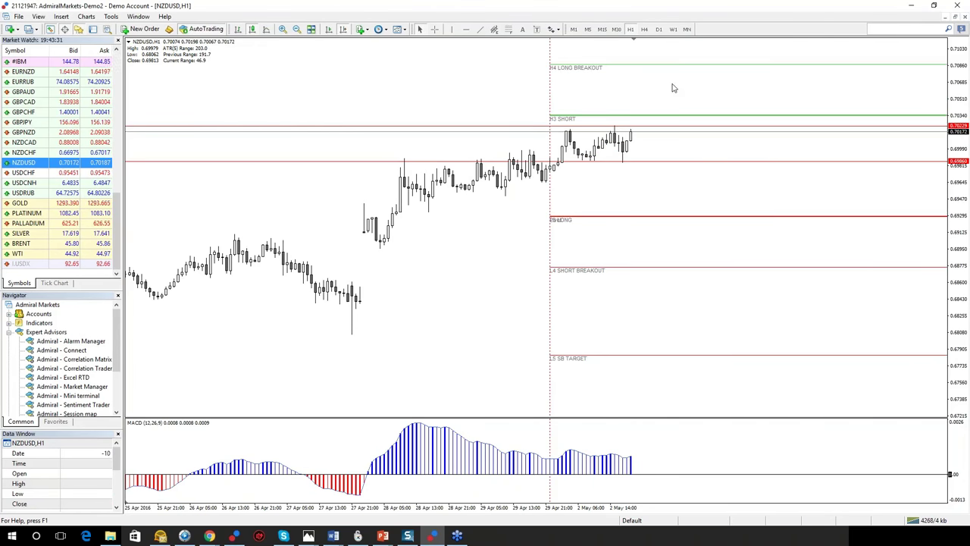
Draw an ascending equidistant channel under the NZDUSD lows of 28 and 29 April, with its upper line lowered near the 28 April high.
{"action": "left_click", "coordinate": [61, 16]}
{"action": "mouse_move", "coordinate": [83, 55]}
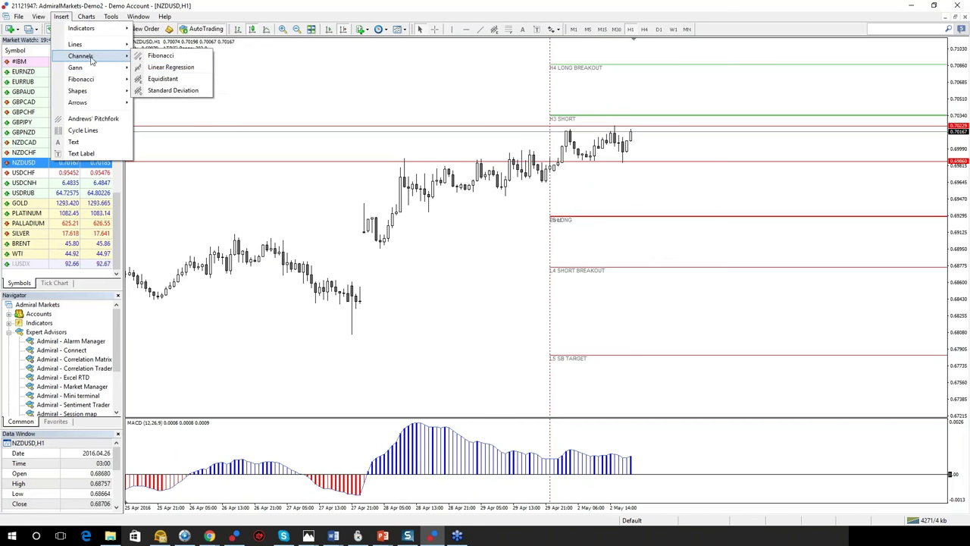
{"action": "left_click", "coordinate": [163, 79]}
{"action": "mouse_move", "coordinate": [429, 210]}
{"action": "left_mouse_down"}
{"action": "mouse_move", "coordinate": [636, 184]}
{"action": "mouse_move", "coordinate": [587, 180]}
{"action": "left_mouse_up"}
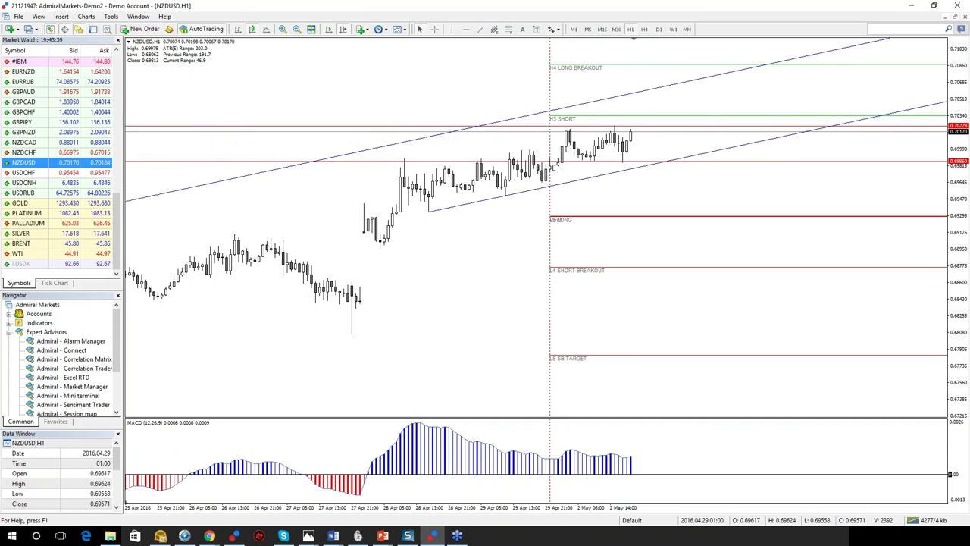
{"action": "left_click_drag", "start_coordinate": [434, 135], "coordinate": [429, 152]}
{"action": "scroll", "coordinate": [429, 152], "scroll_direction": "up", "scroll_amount": 3}
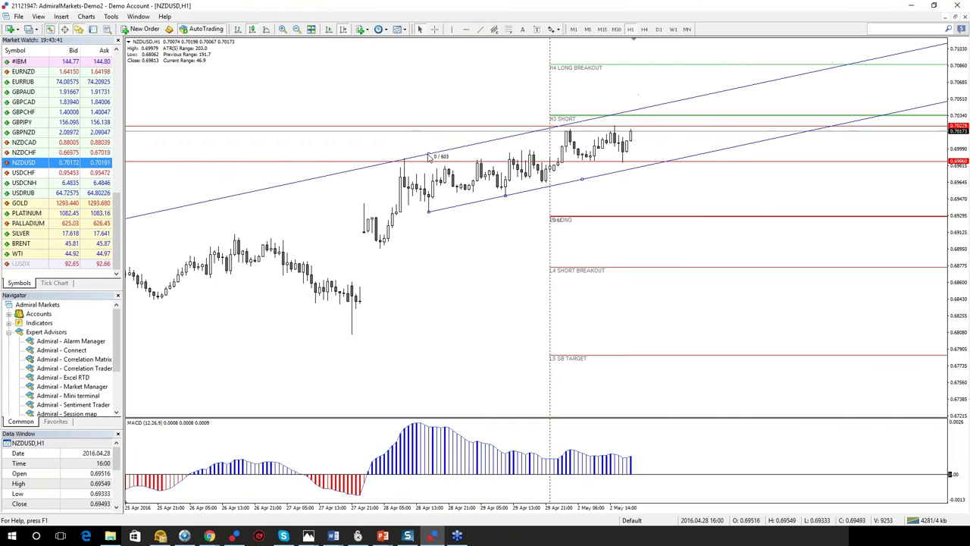
{"action": "scroll", "coordinate": [498, 218], "scroll_direction": "down", "scroll_amount": 2}
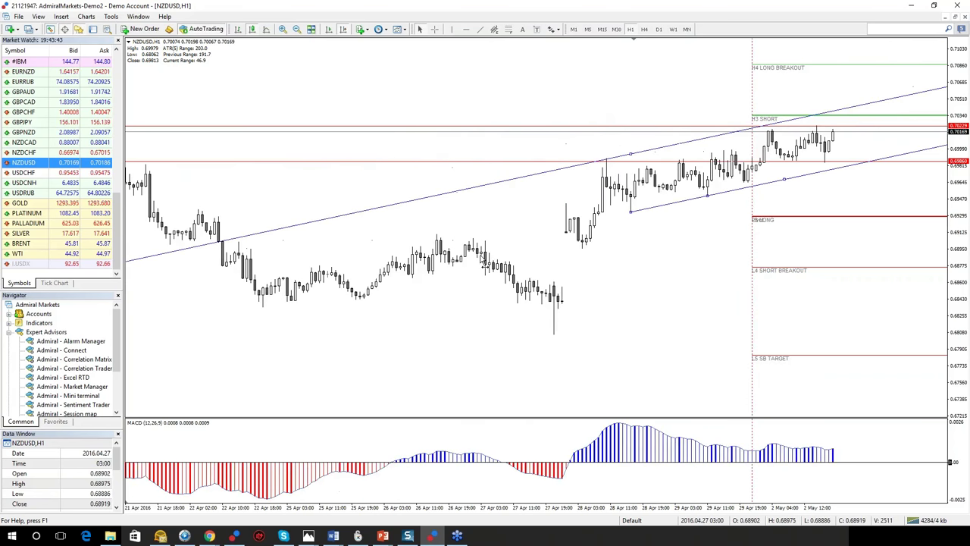